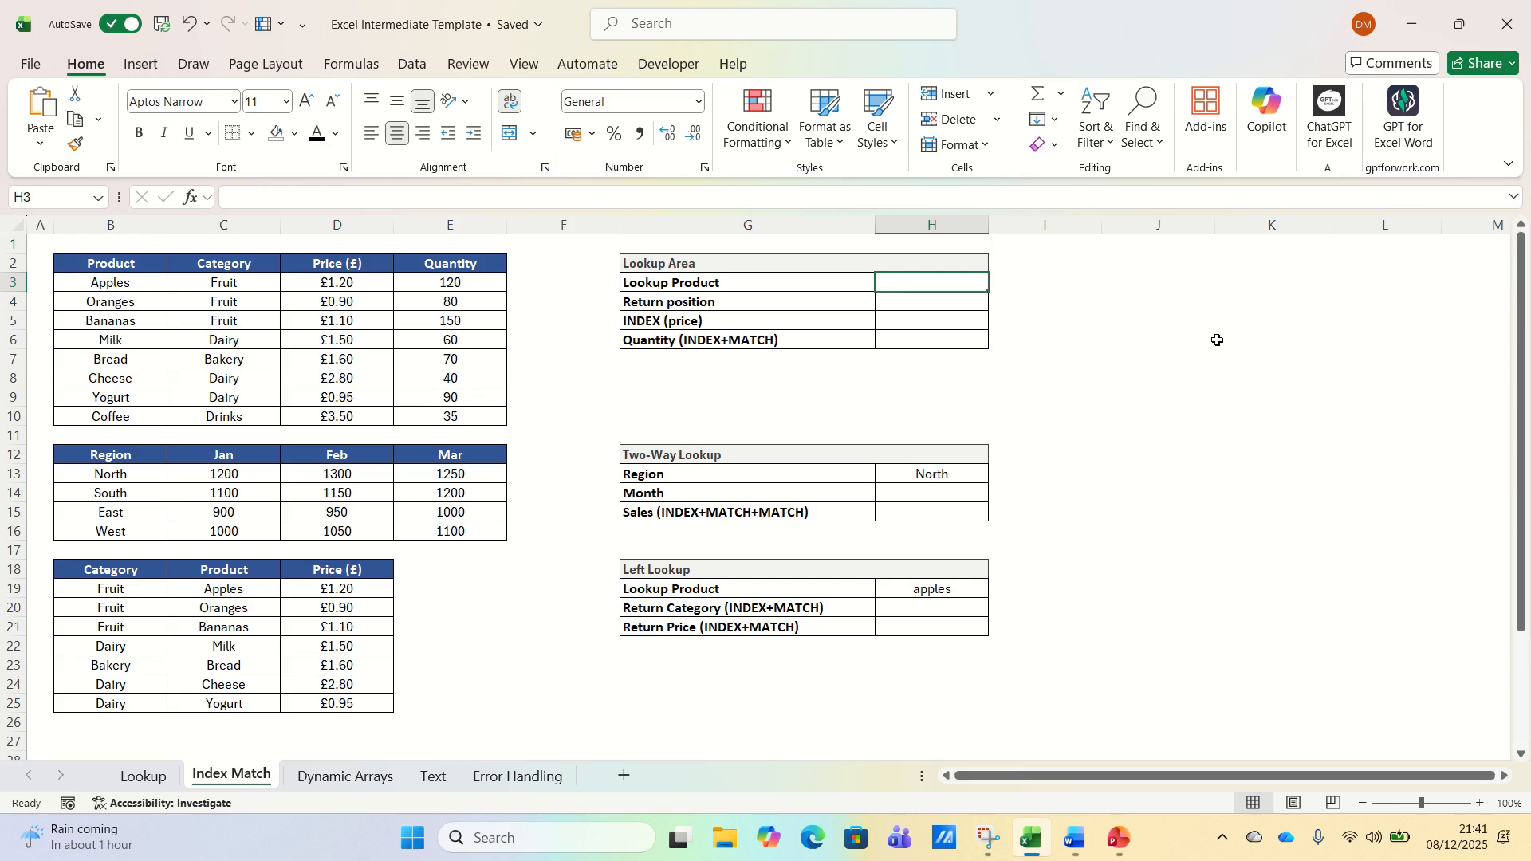
- Enter Apples as the lookup product in H3 and find its return position in H4 with =MATCH(H3,B3:B10,0)
type("Apples")
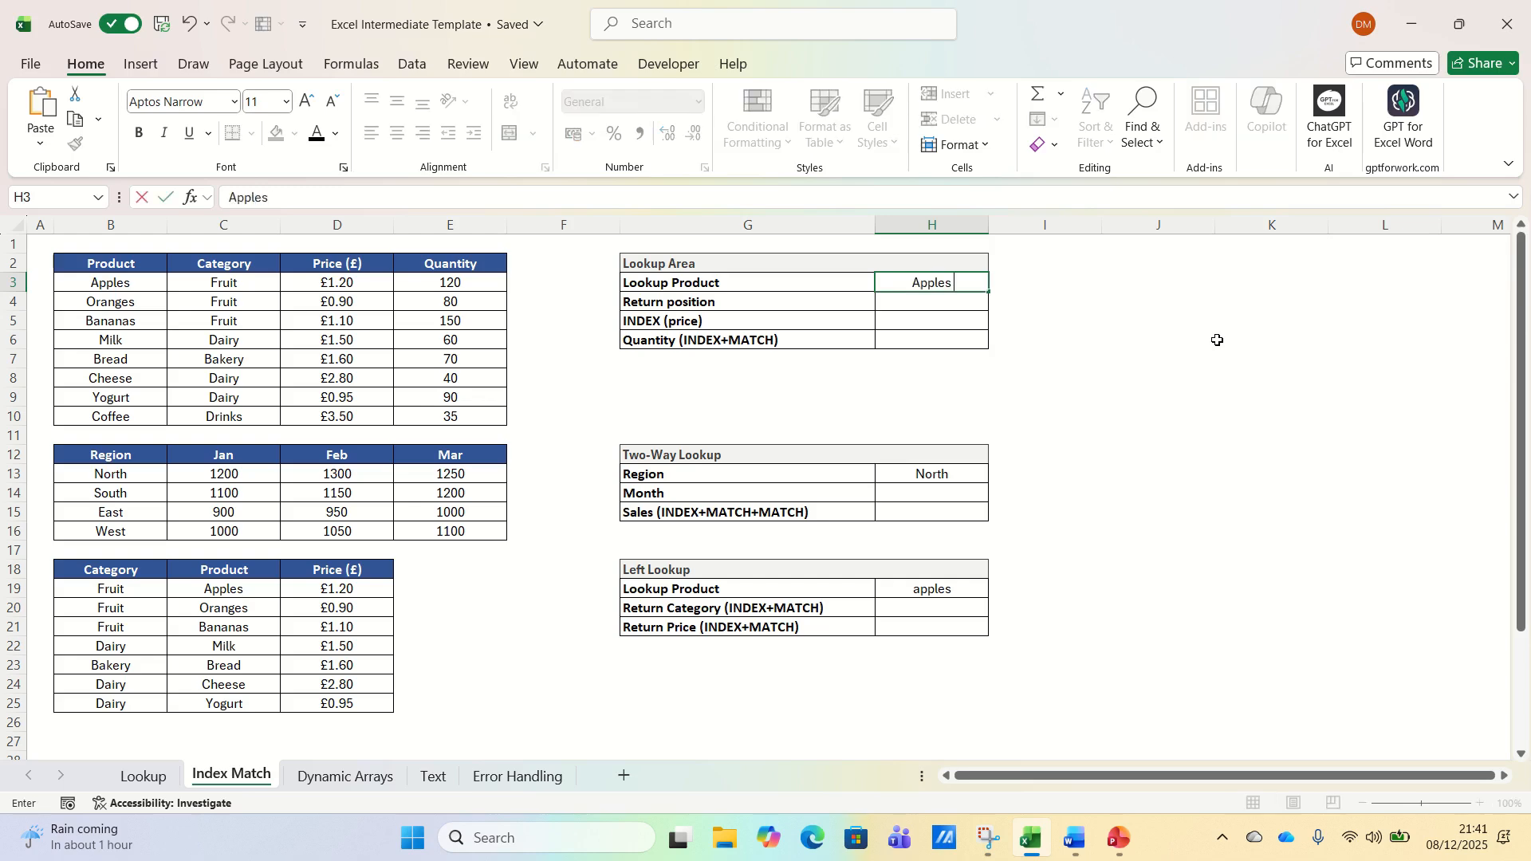
key("Return")
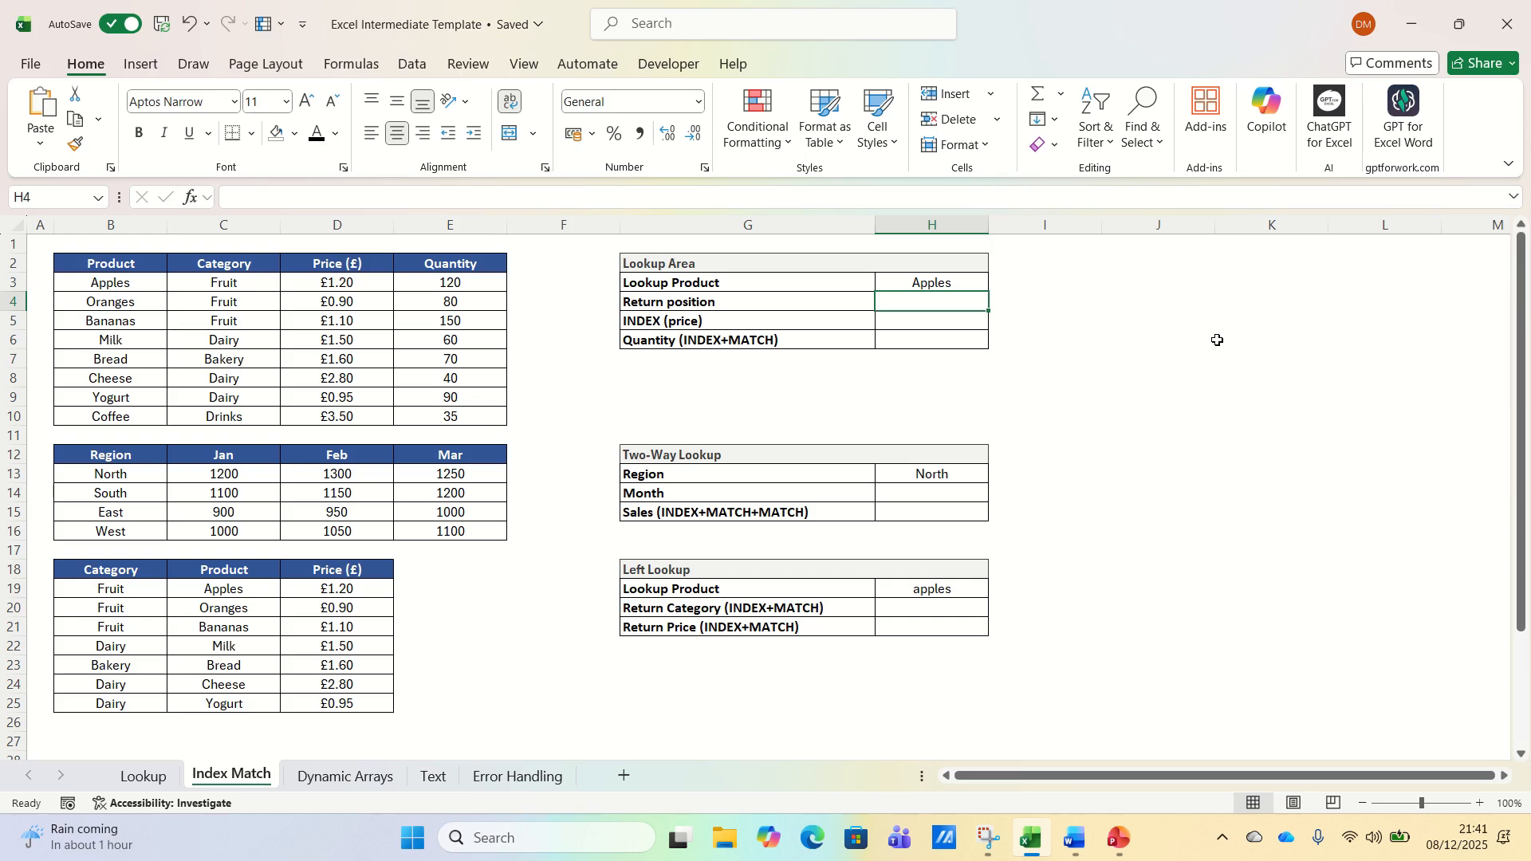
type("=match(")
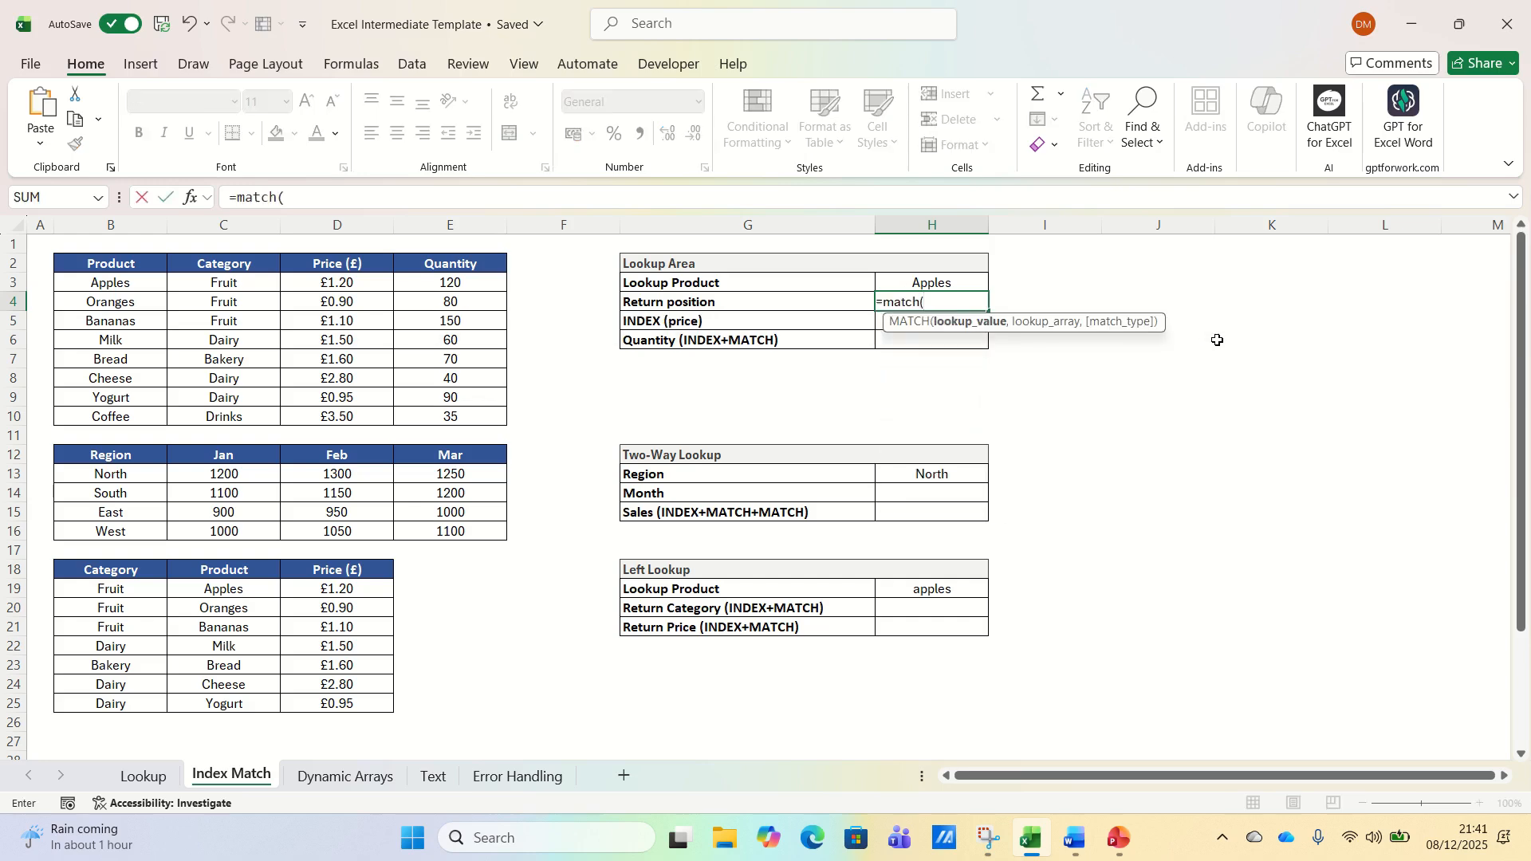
key("Up")
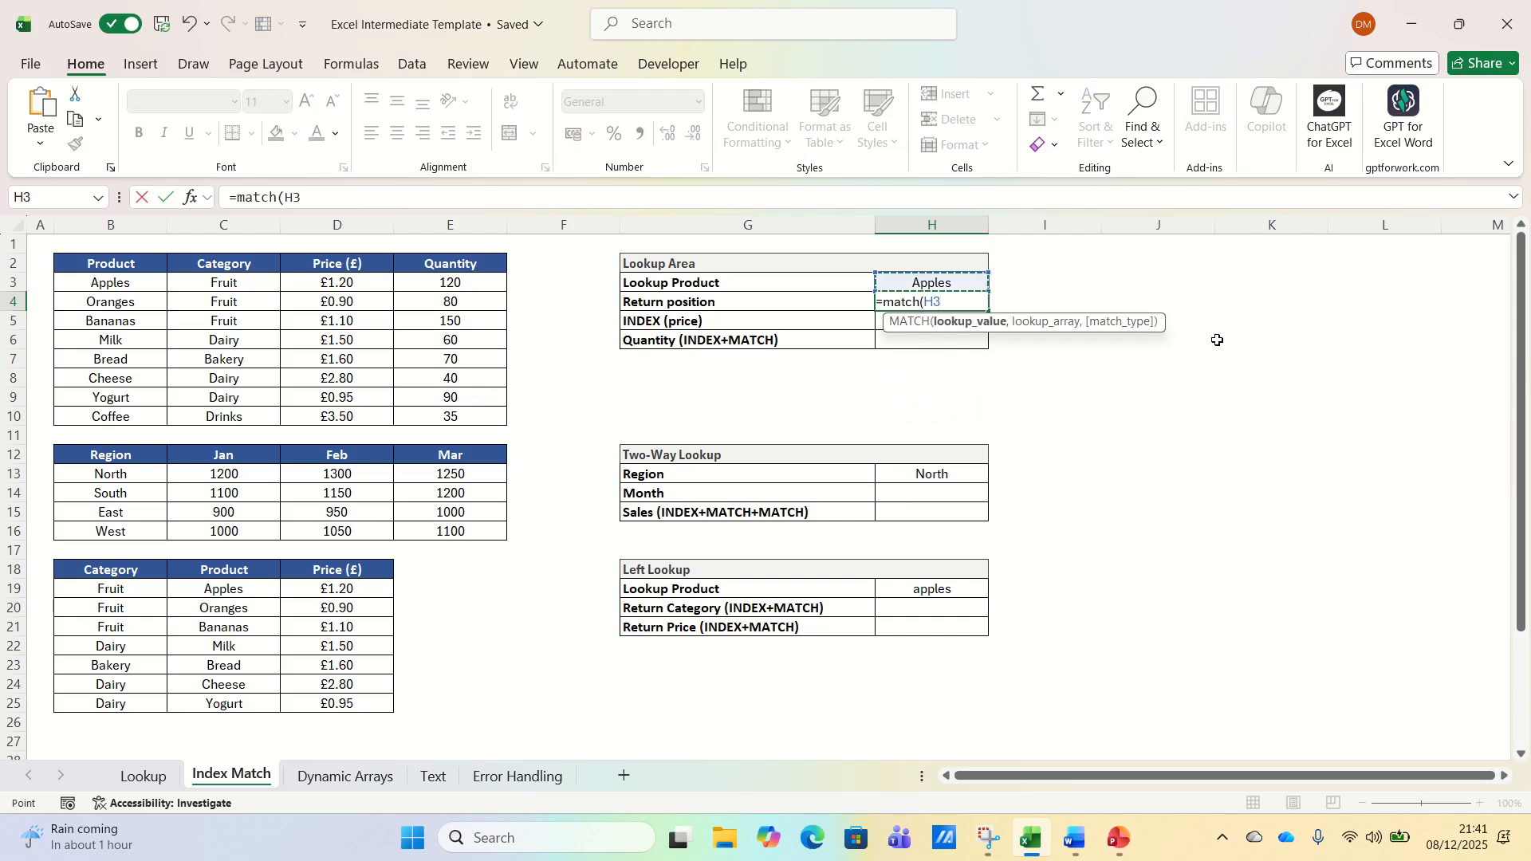
type(",")
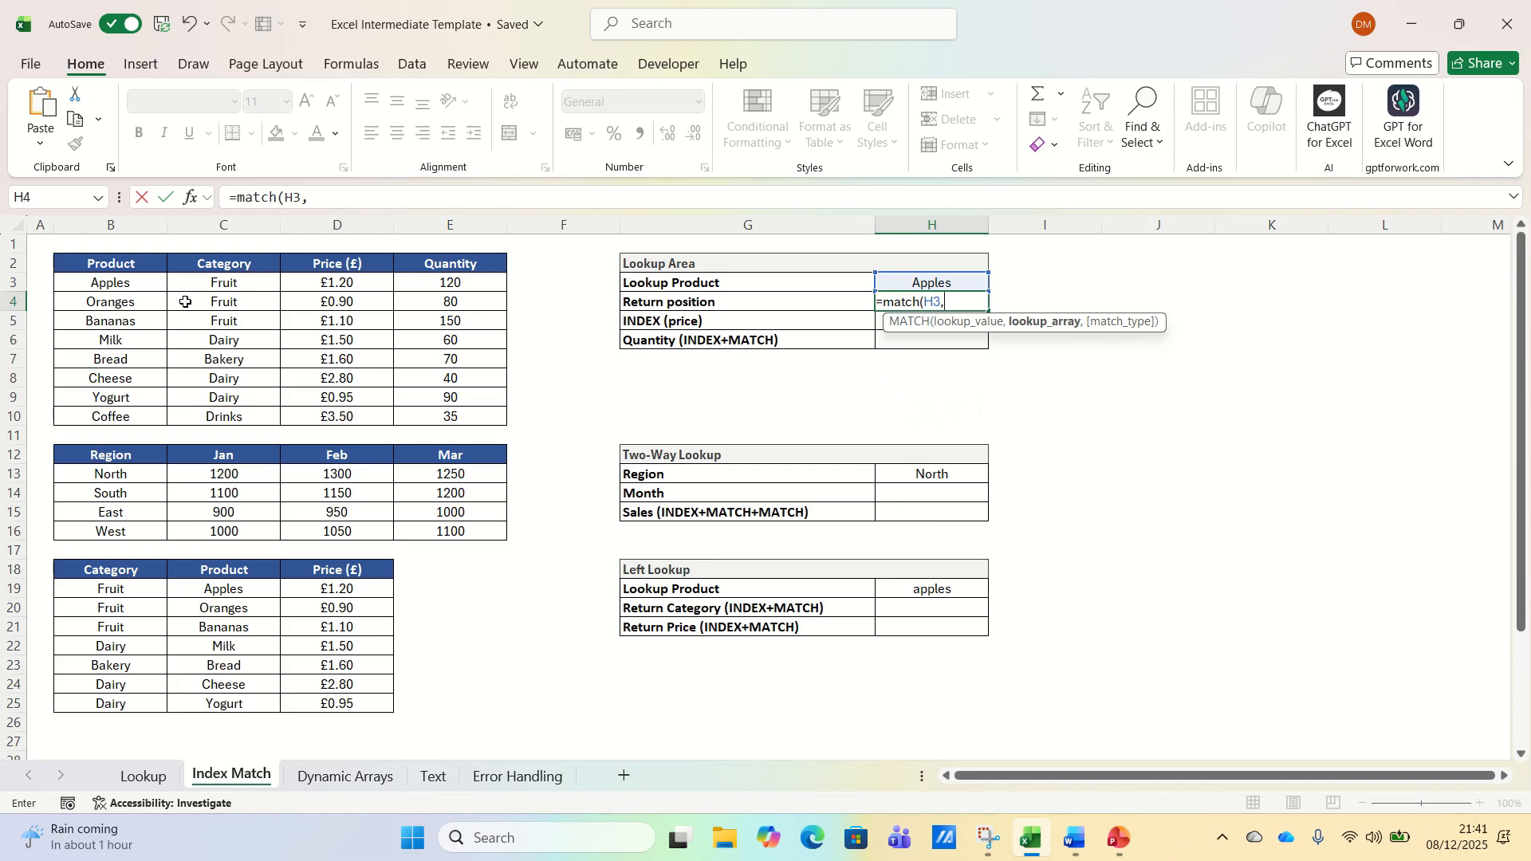
left_click_drag(123, 285, 136, 413)
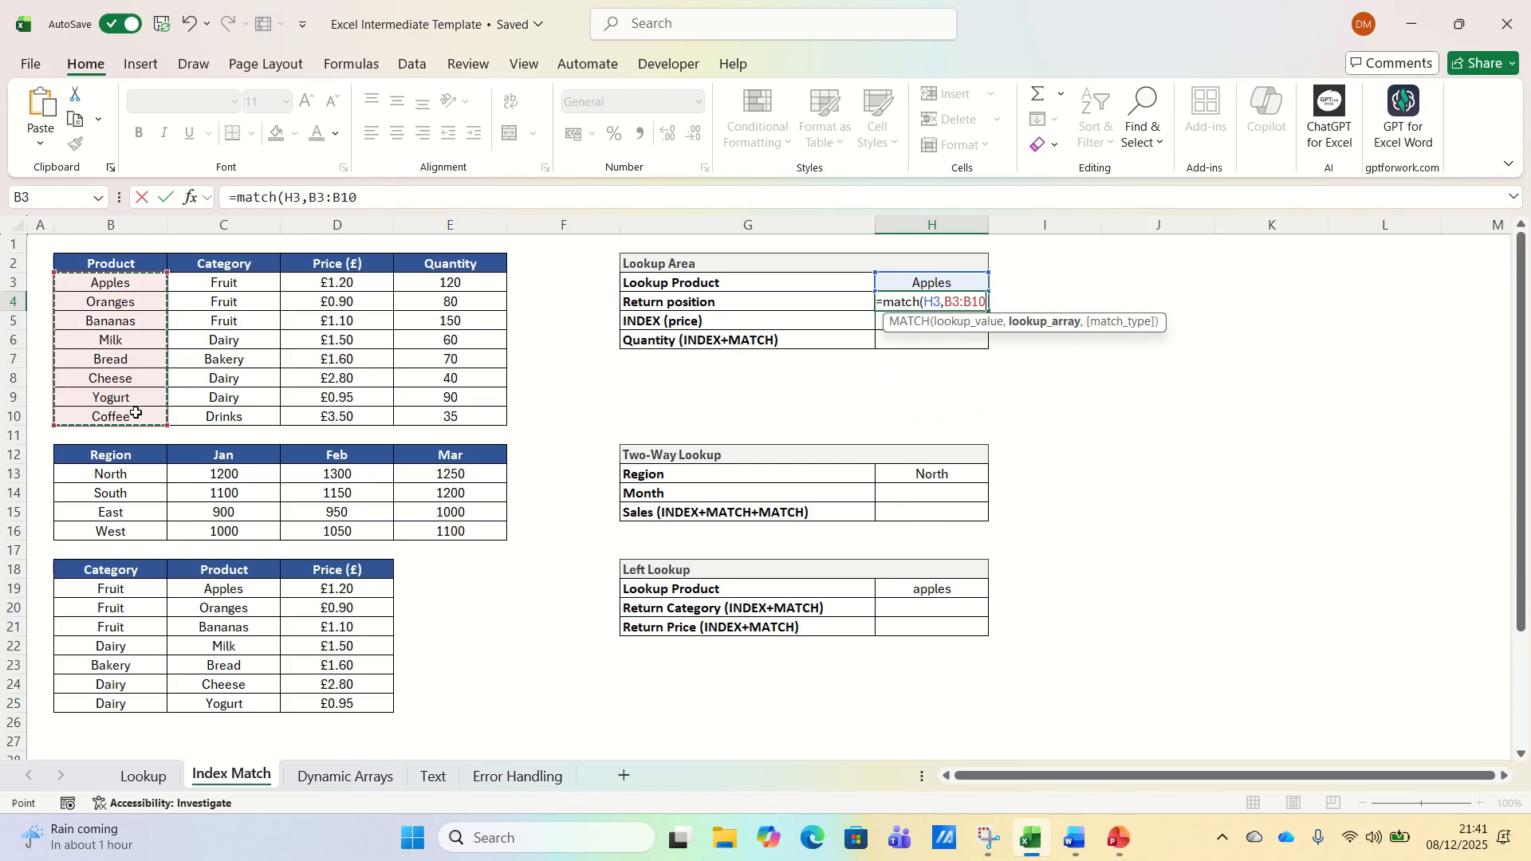
type(",0)")
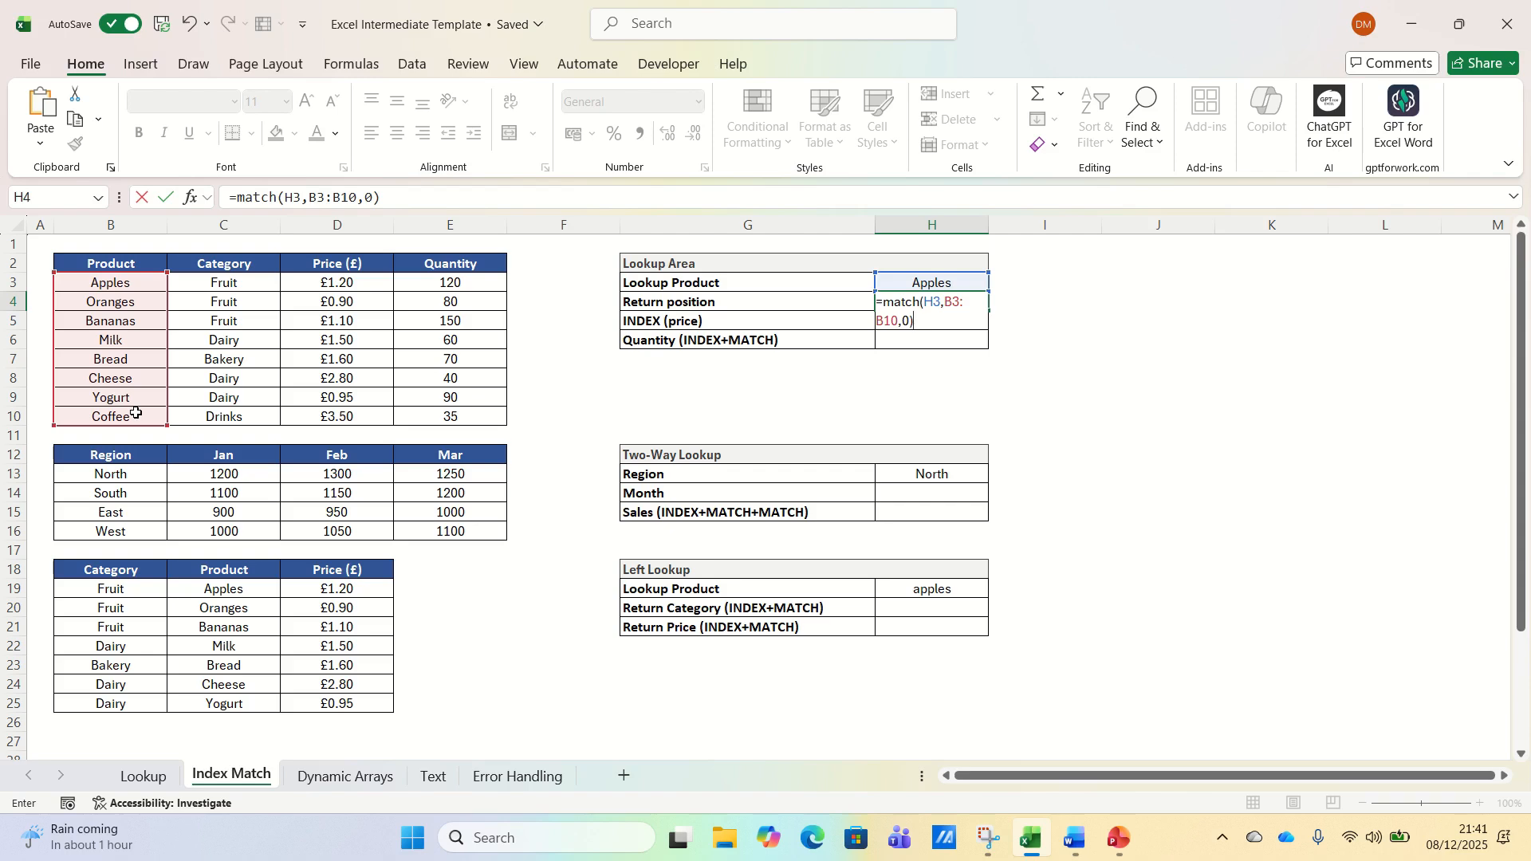
key("Return")
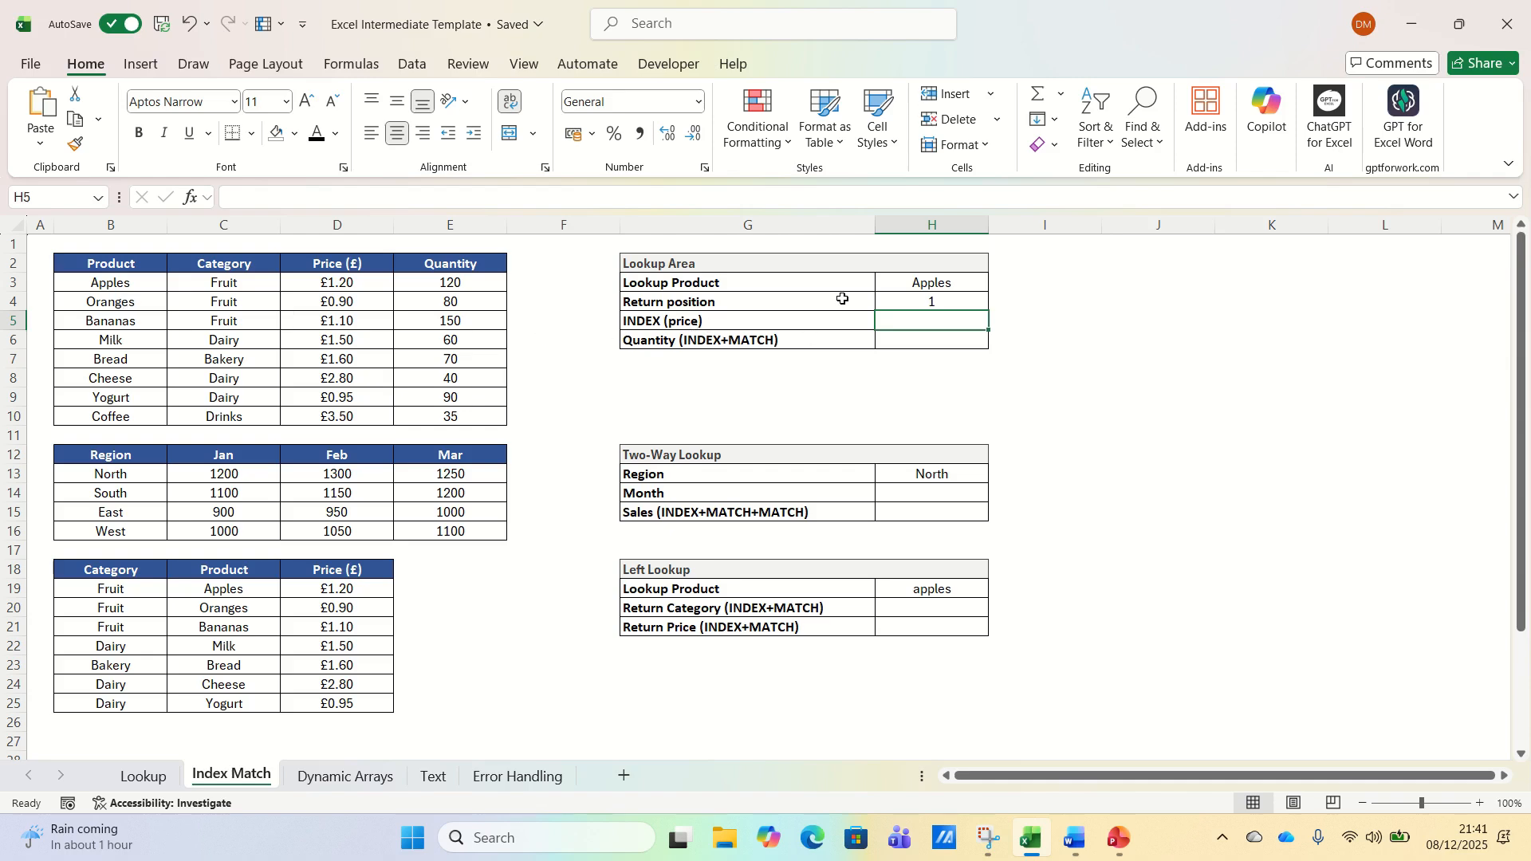
- Test the return position formula with Bananas as the lookup product in H3, and undo the change
left_click(906, 287)
type("Bananas")
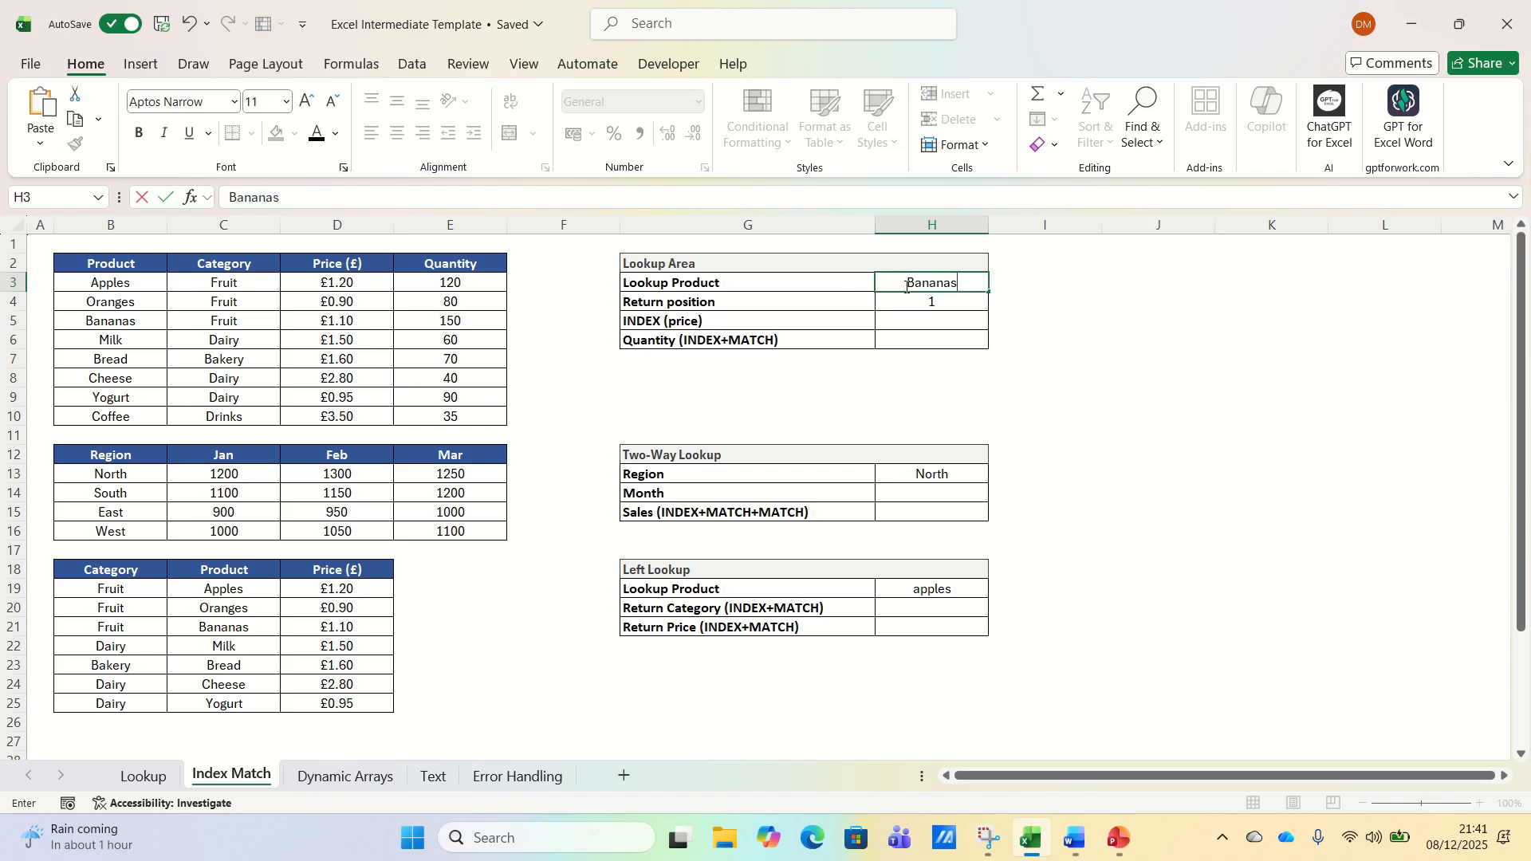
key("Return")
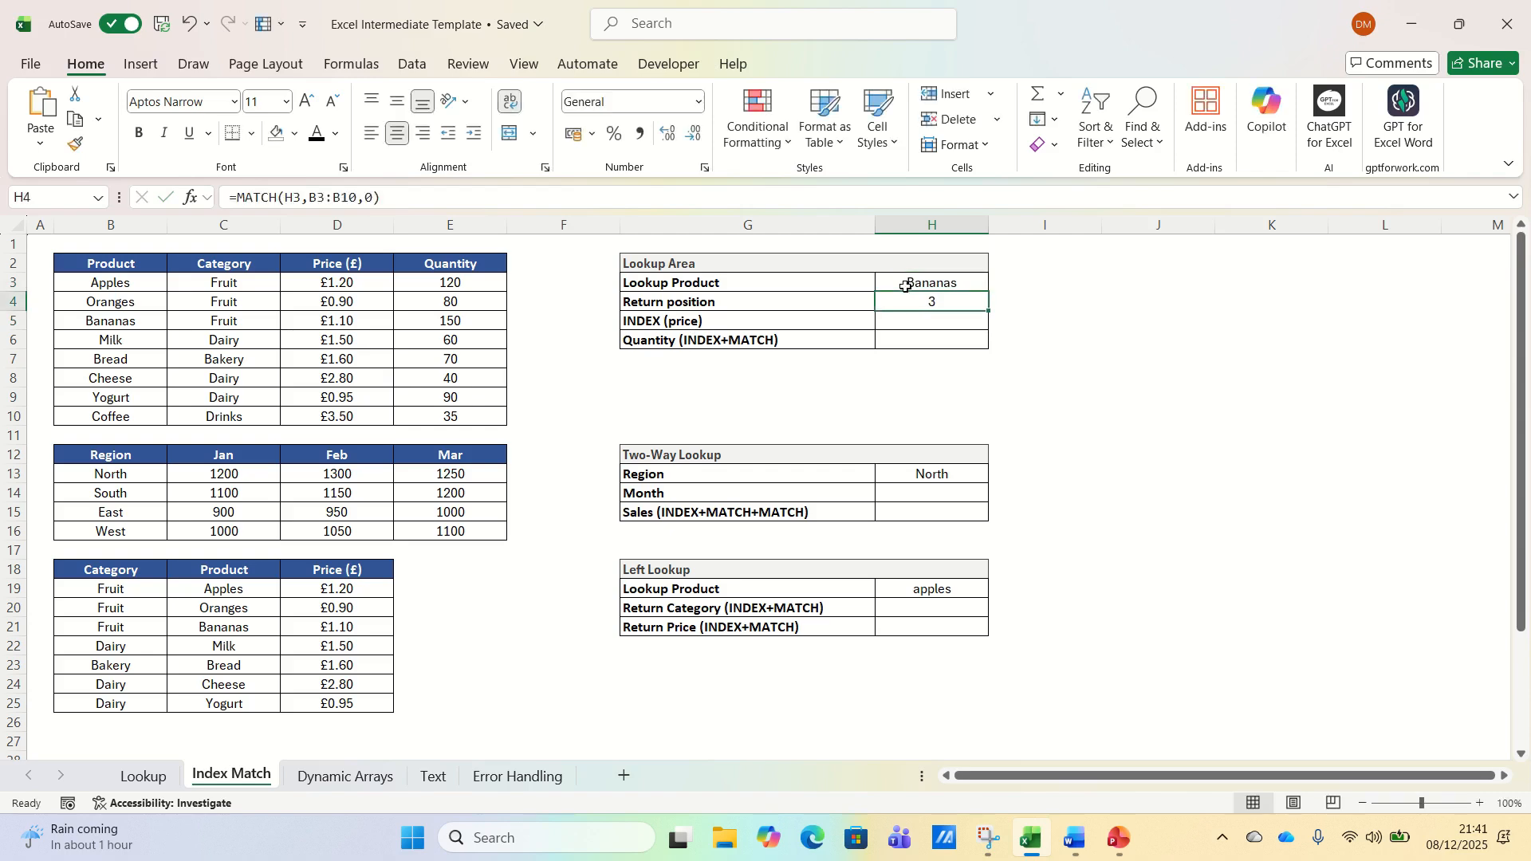
key("ctrl+z")
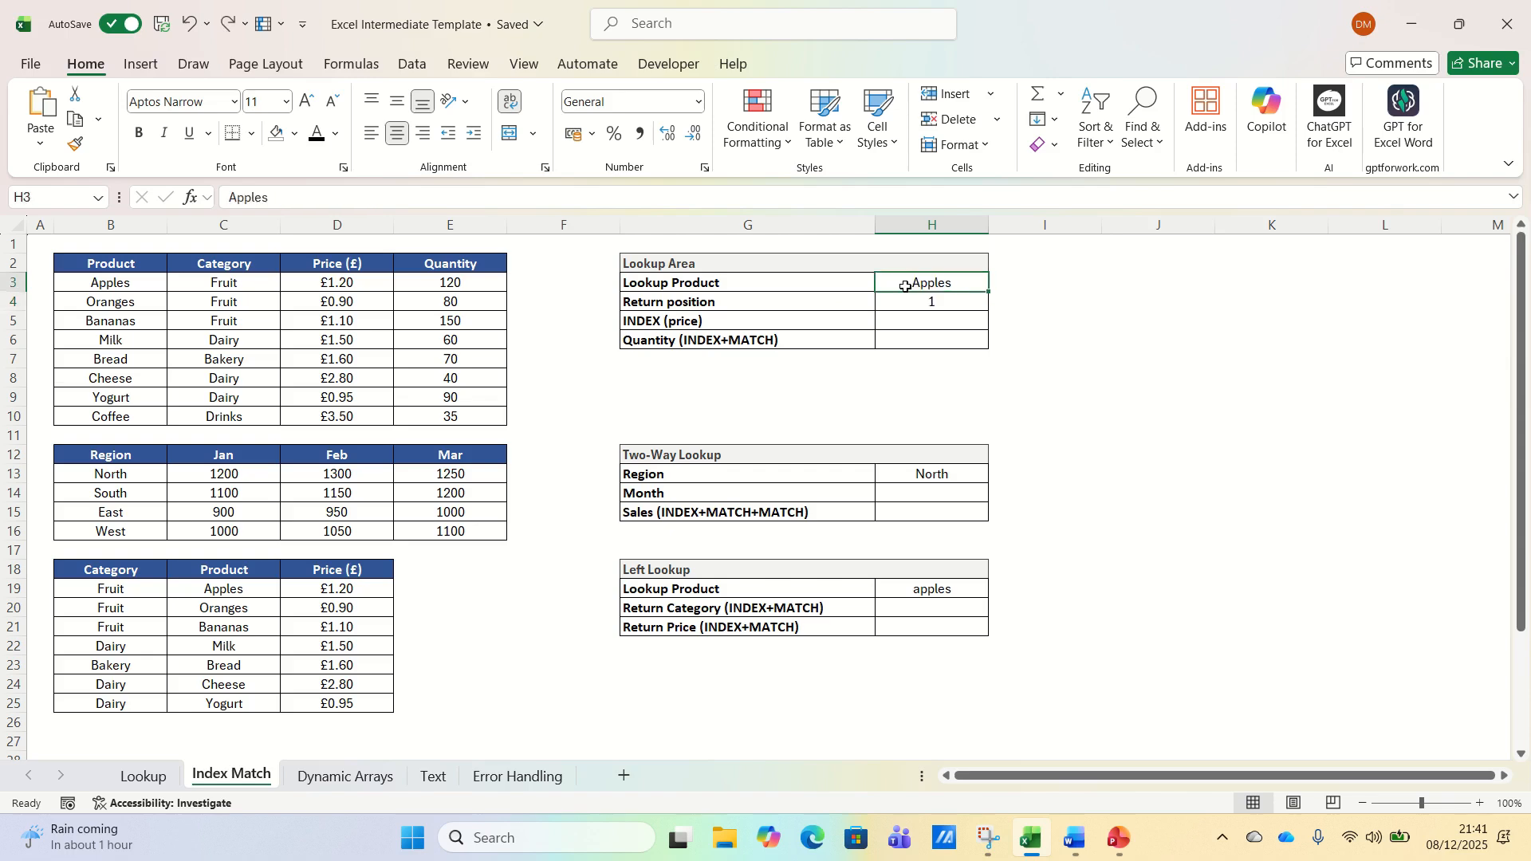
- Return the price in H5 of the Lookup Area with the formula =INDEX(D3:D10,1)
key("Return")
key("Return")
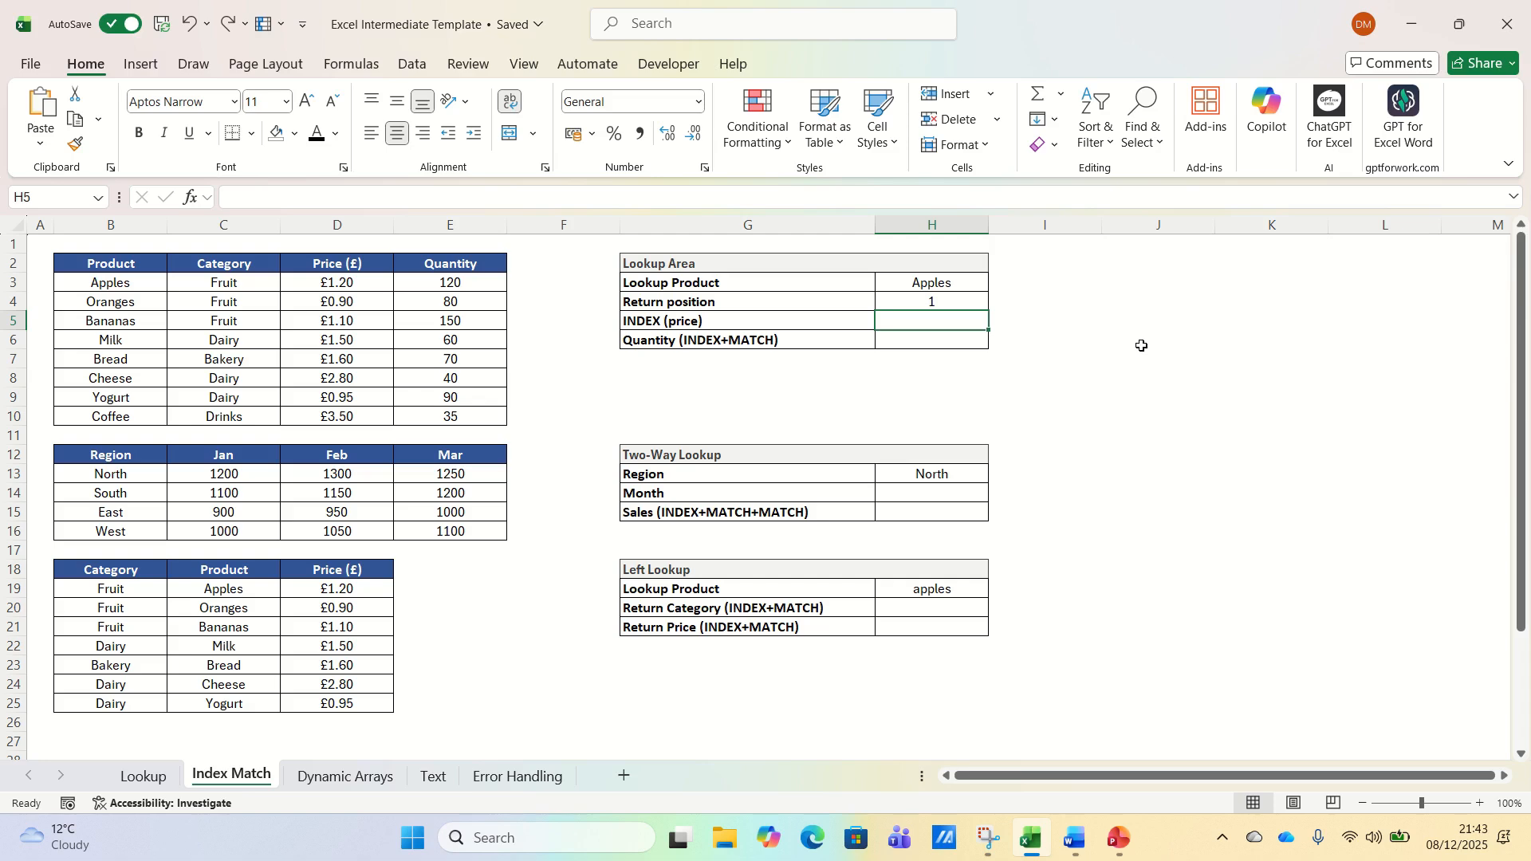
type("=INDEX(")
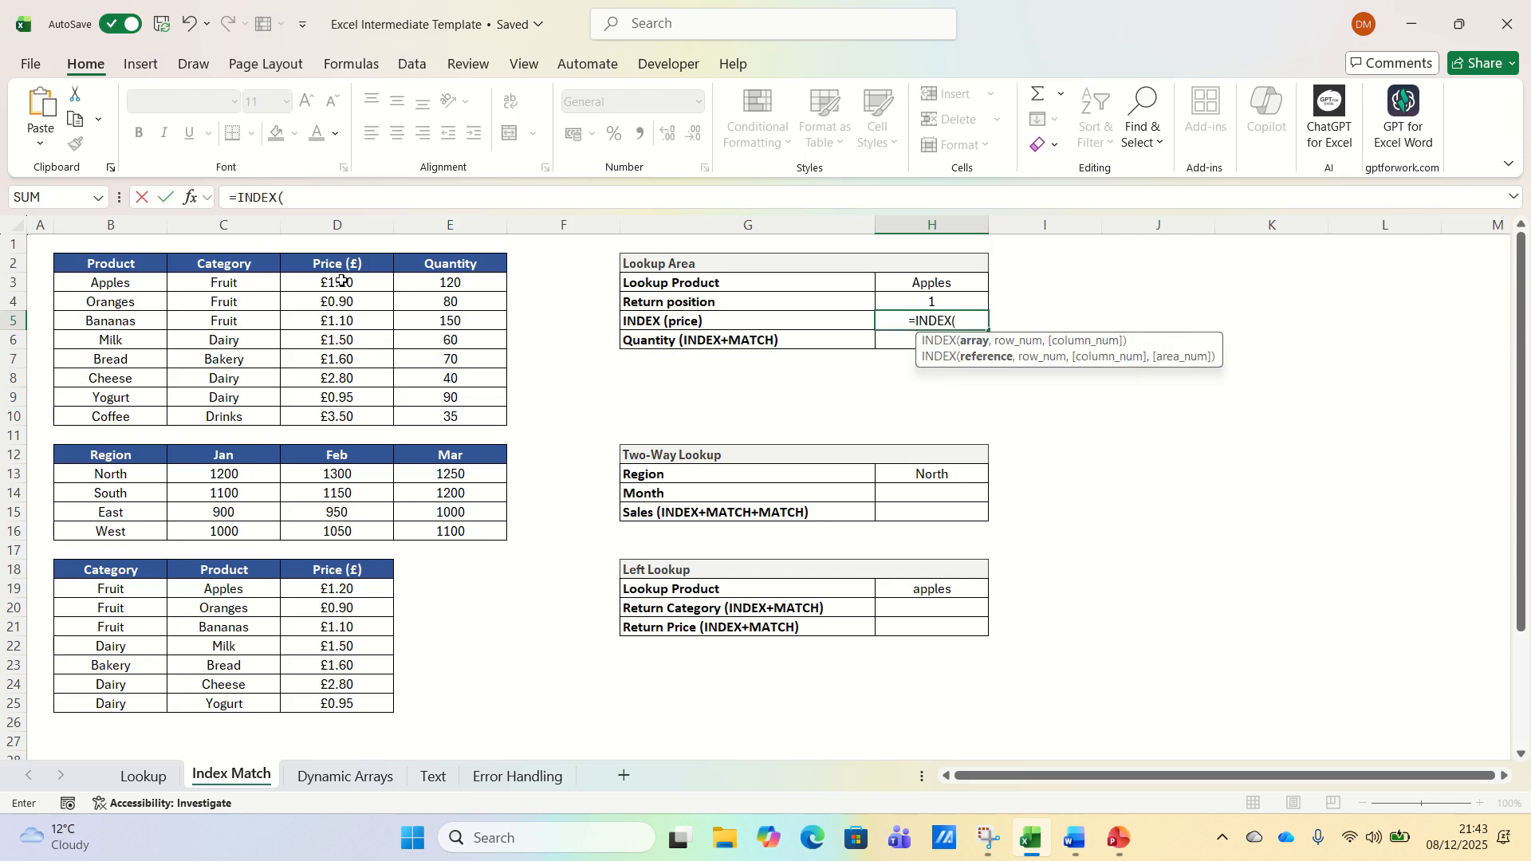
left_click_drag(343, 283, 362, 412)
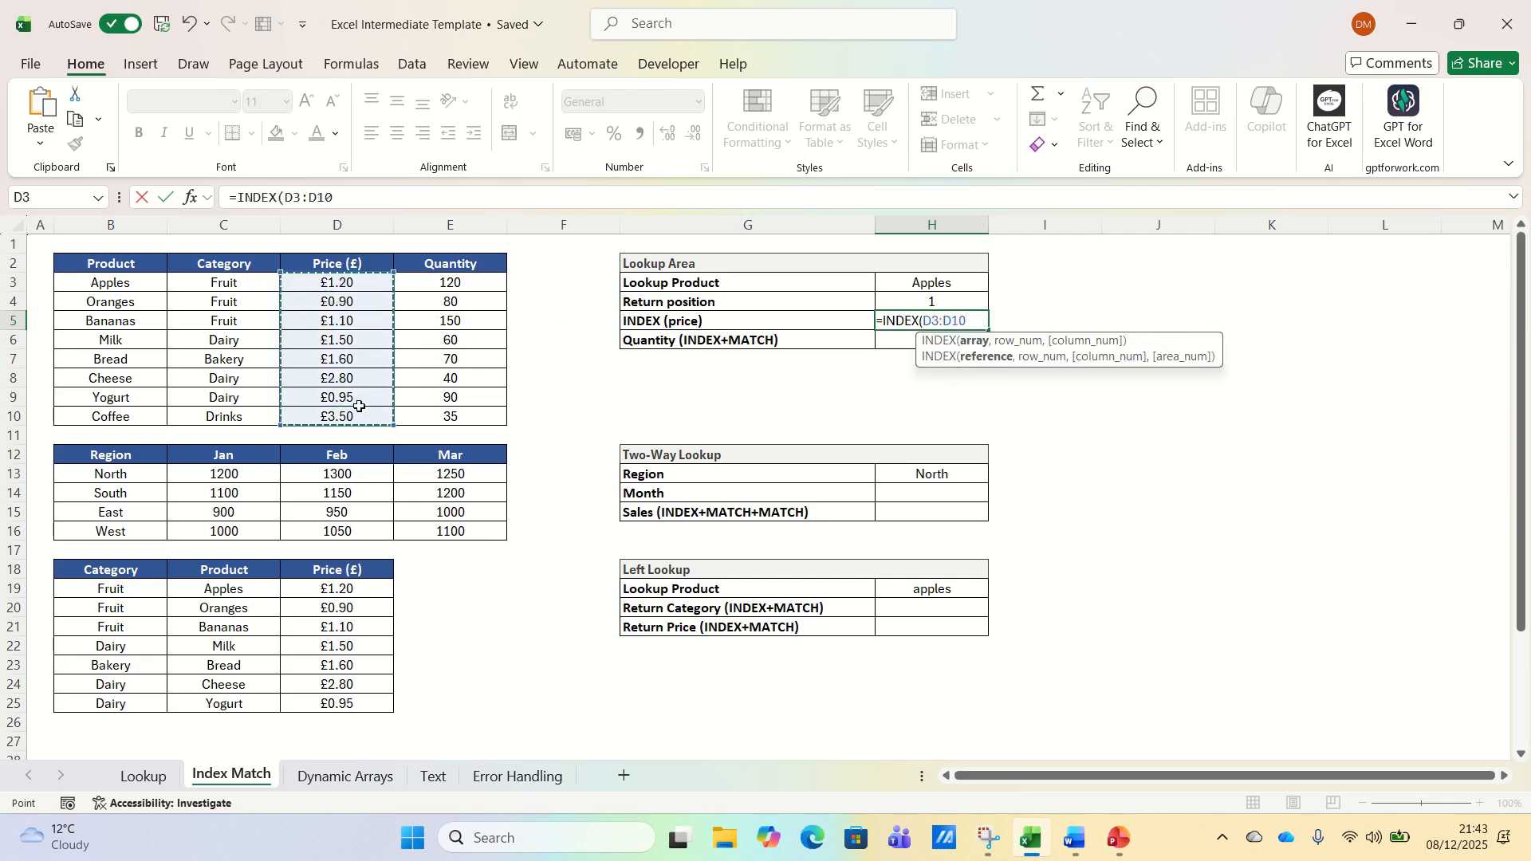
type(",1")
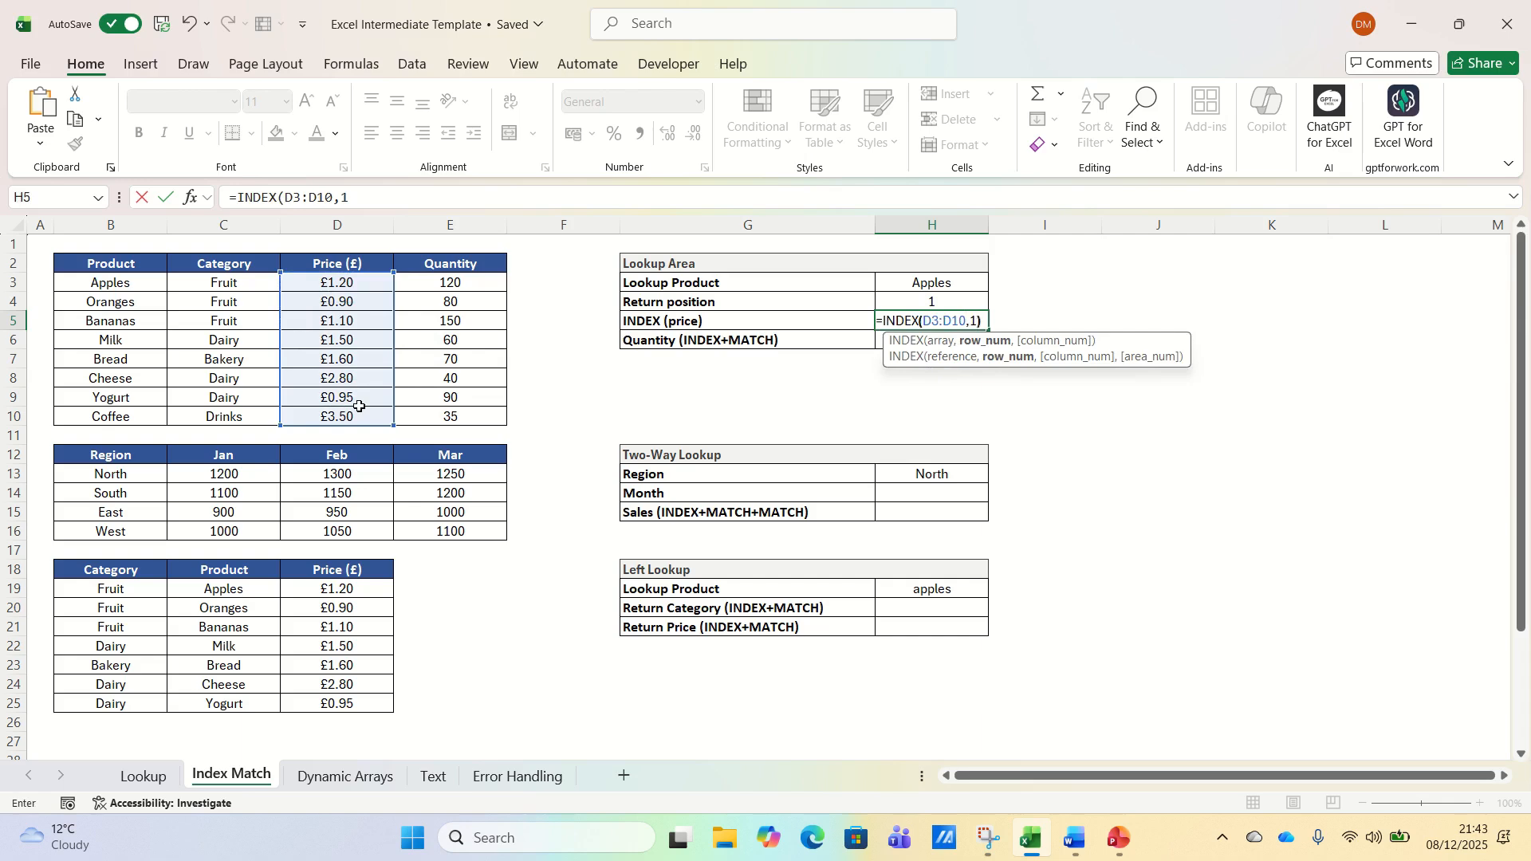
type(")")
key("Return")
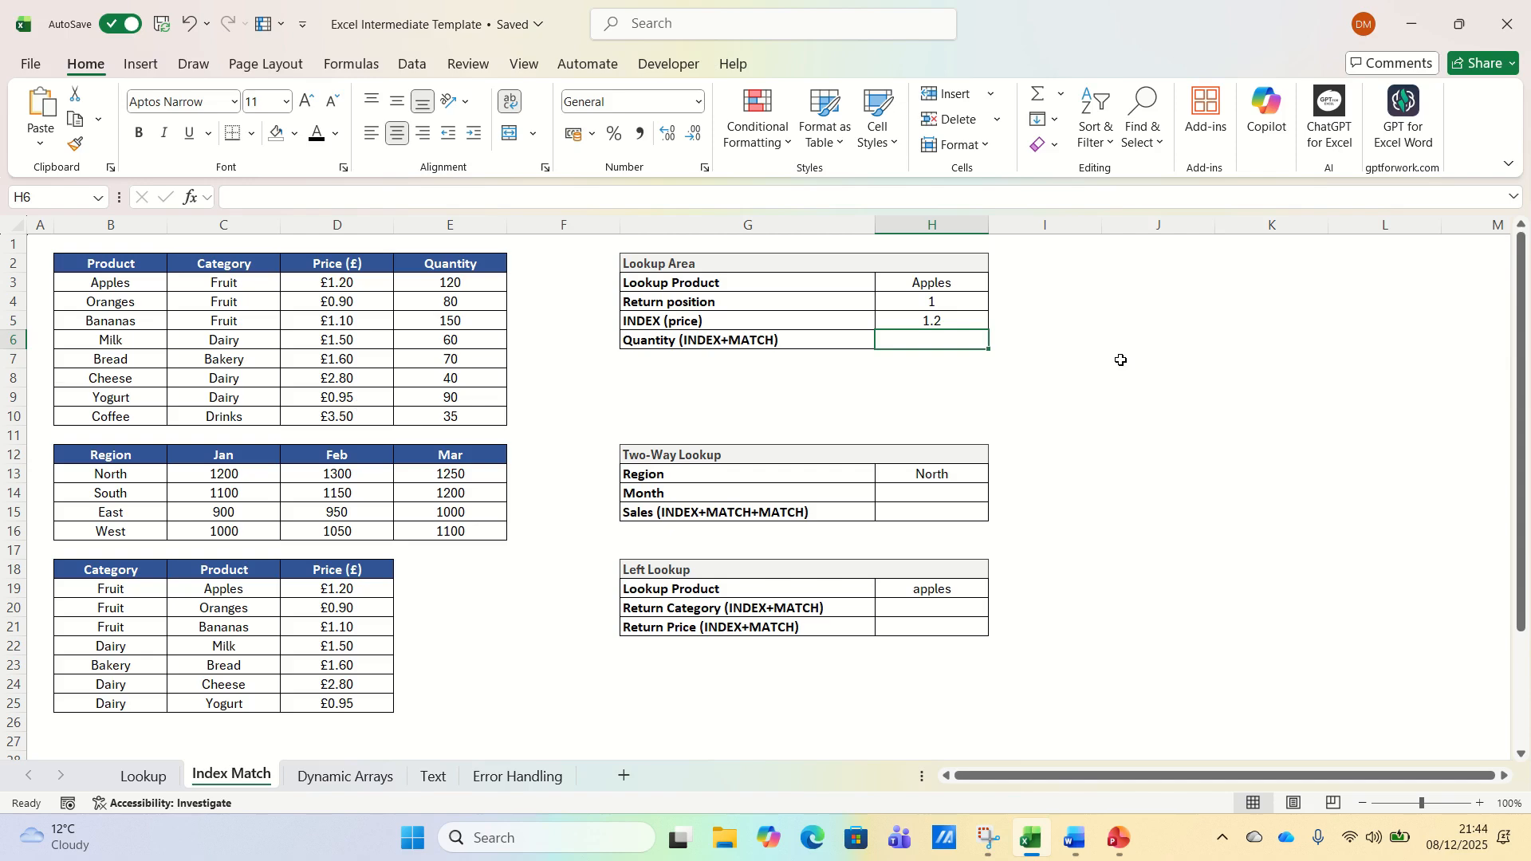
- Look up the product's quantity in H6 with the combined formula =INDEX(E3:E10,MATCH(H3,B3:B10,0))
type("=INDEX(")
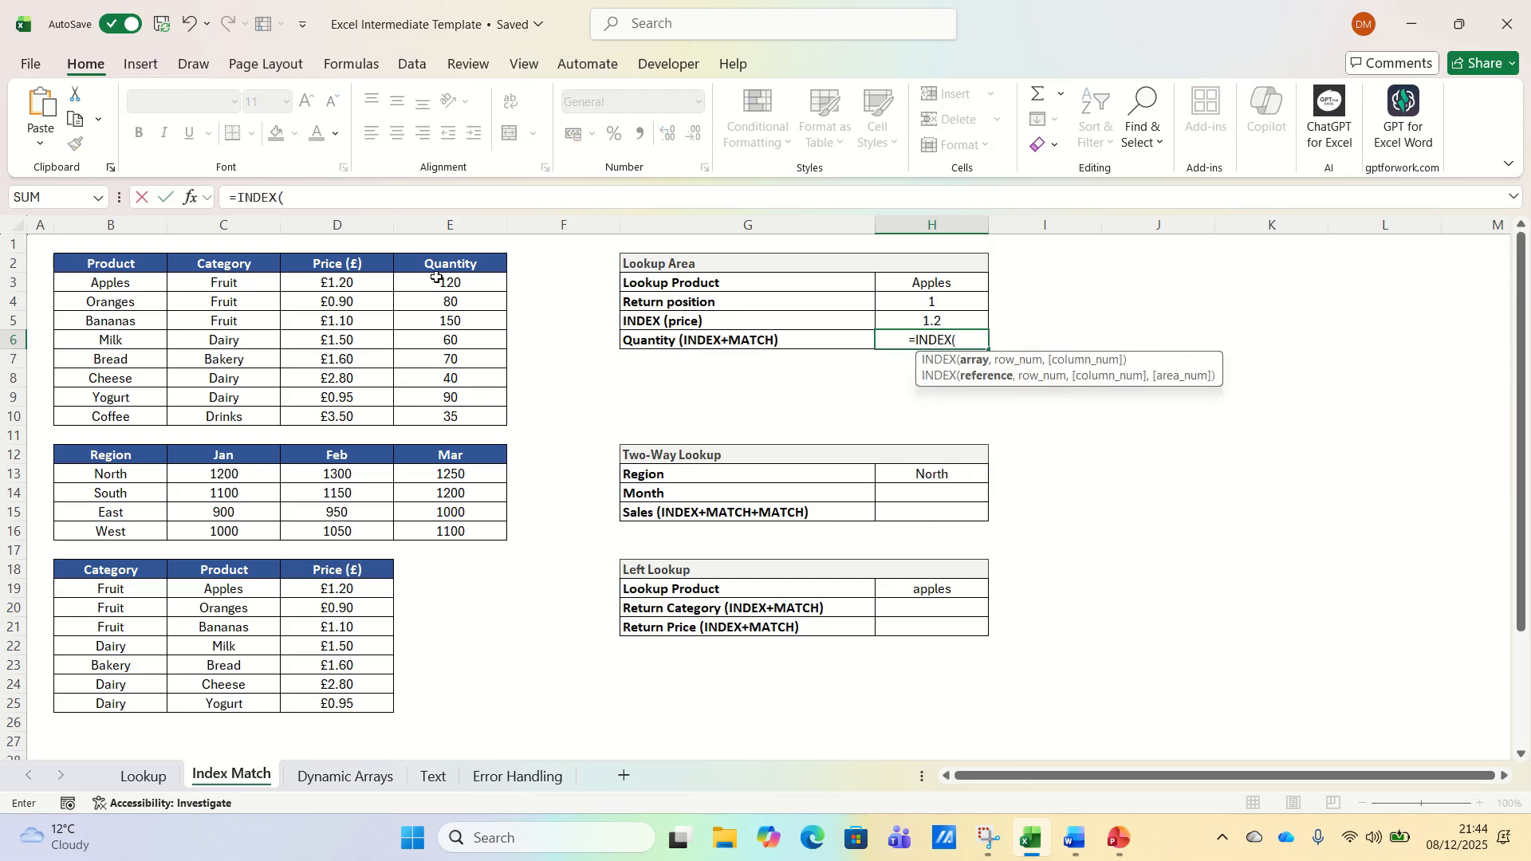
left_click_drag(437, 279, 453, 419)
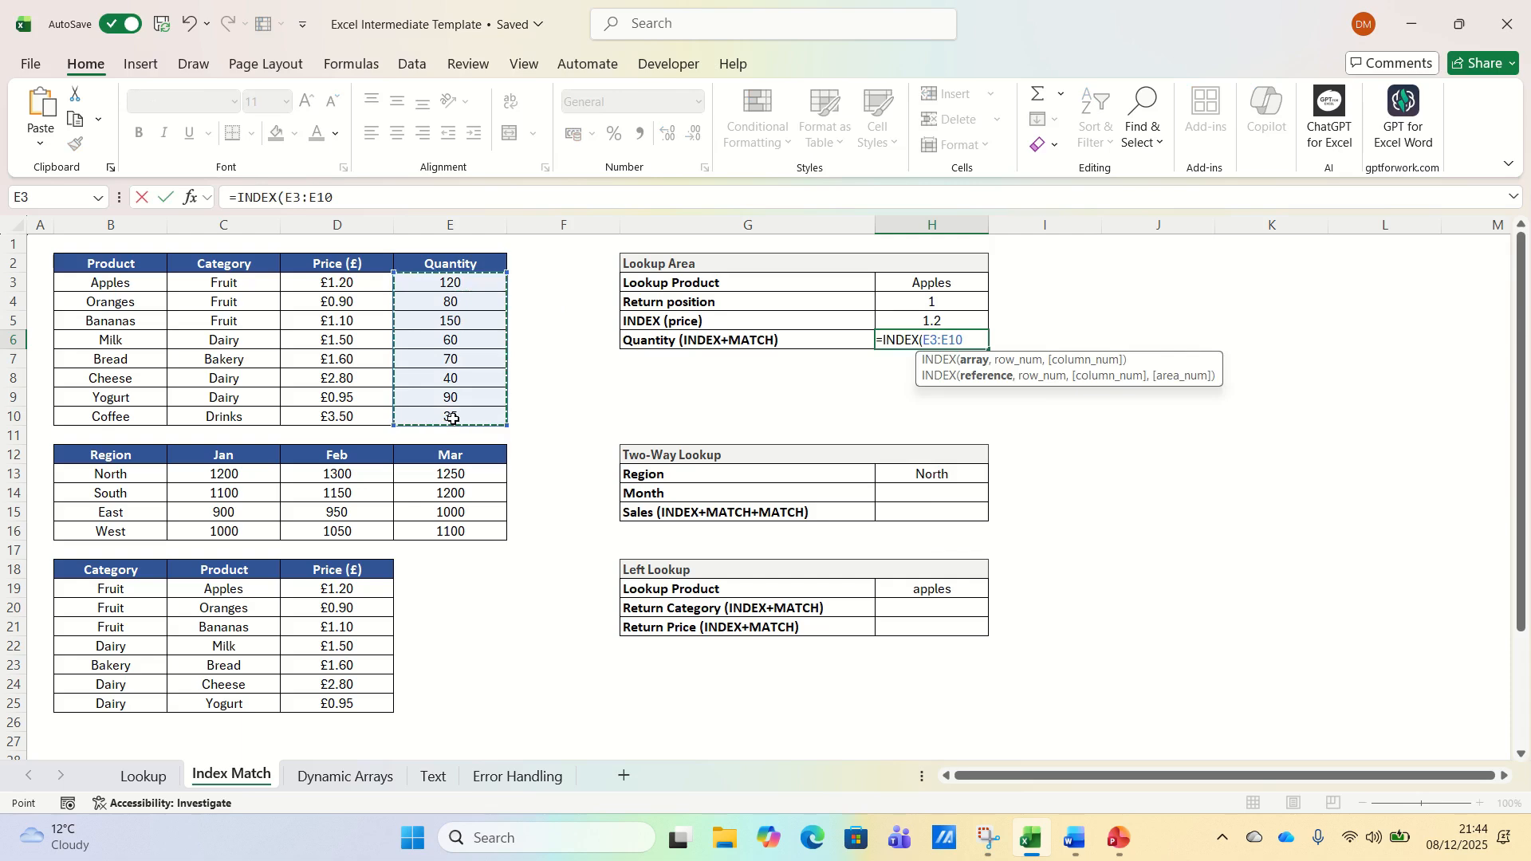
type(",MATCH")
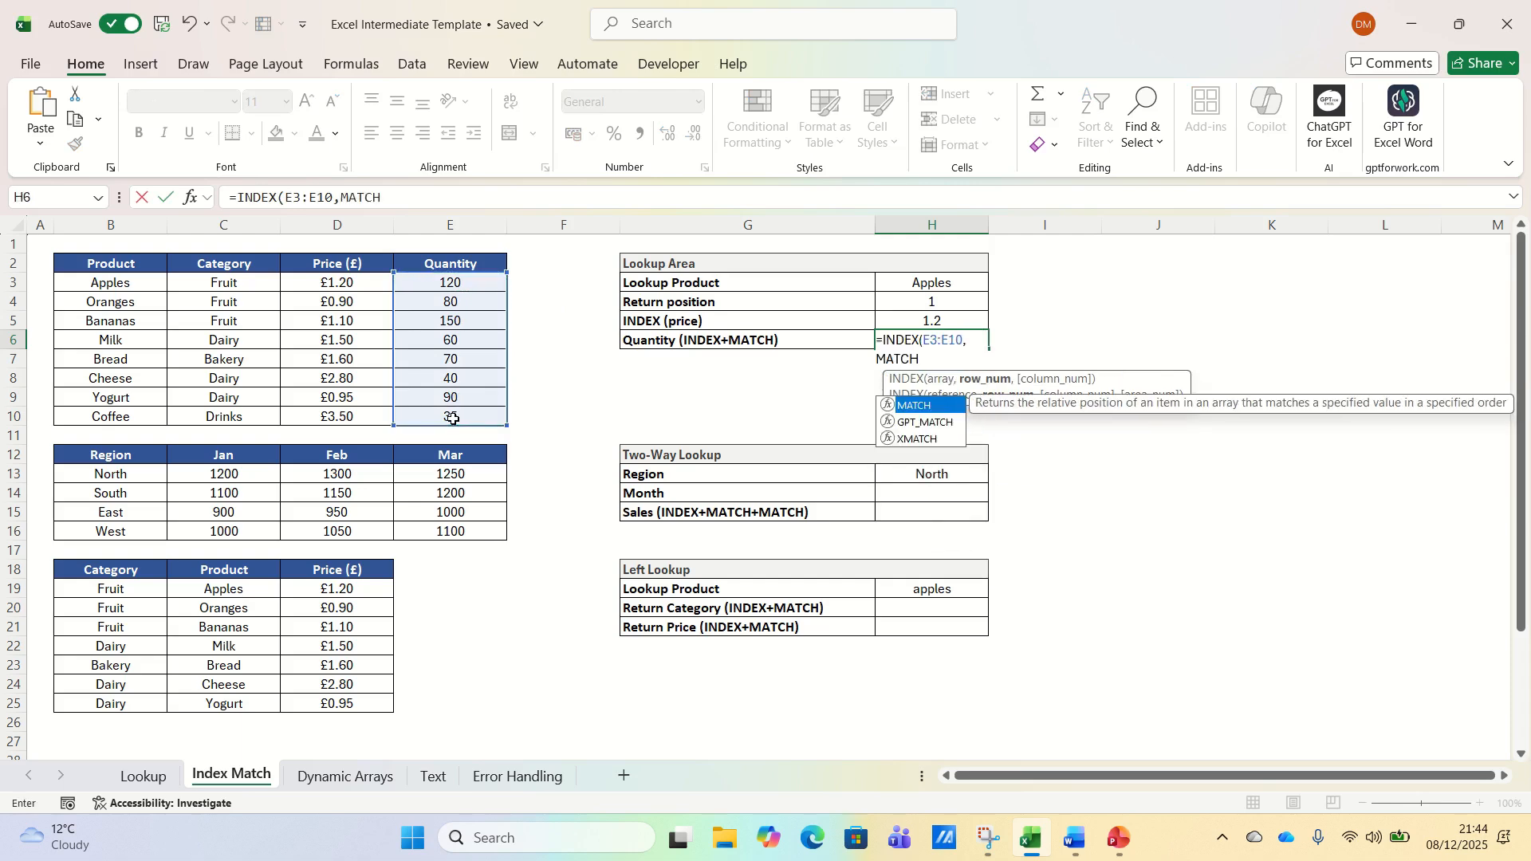
type("(")
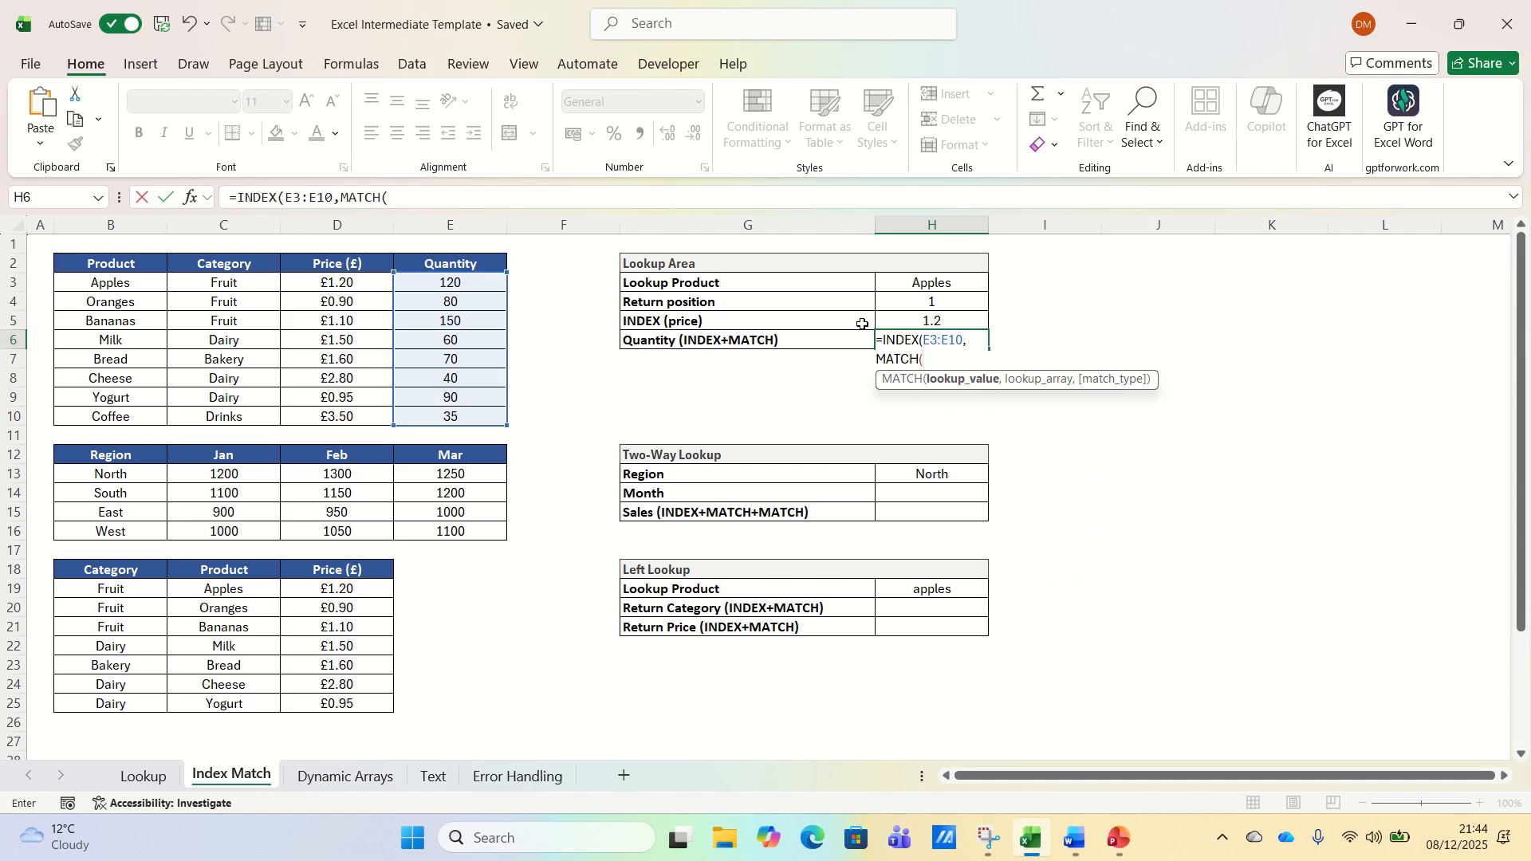
left_click(930, 283)
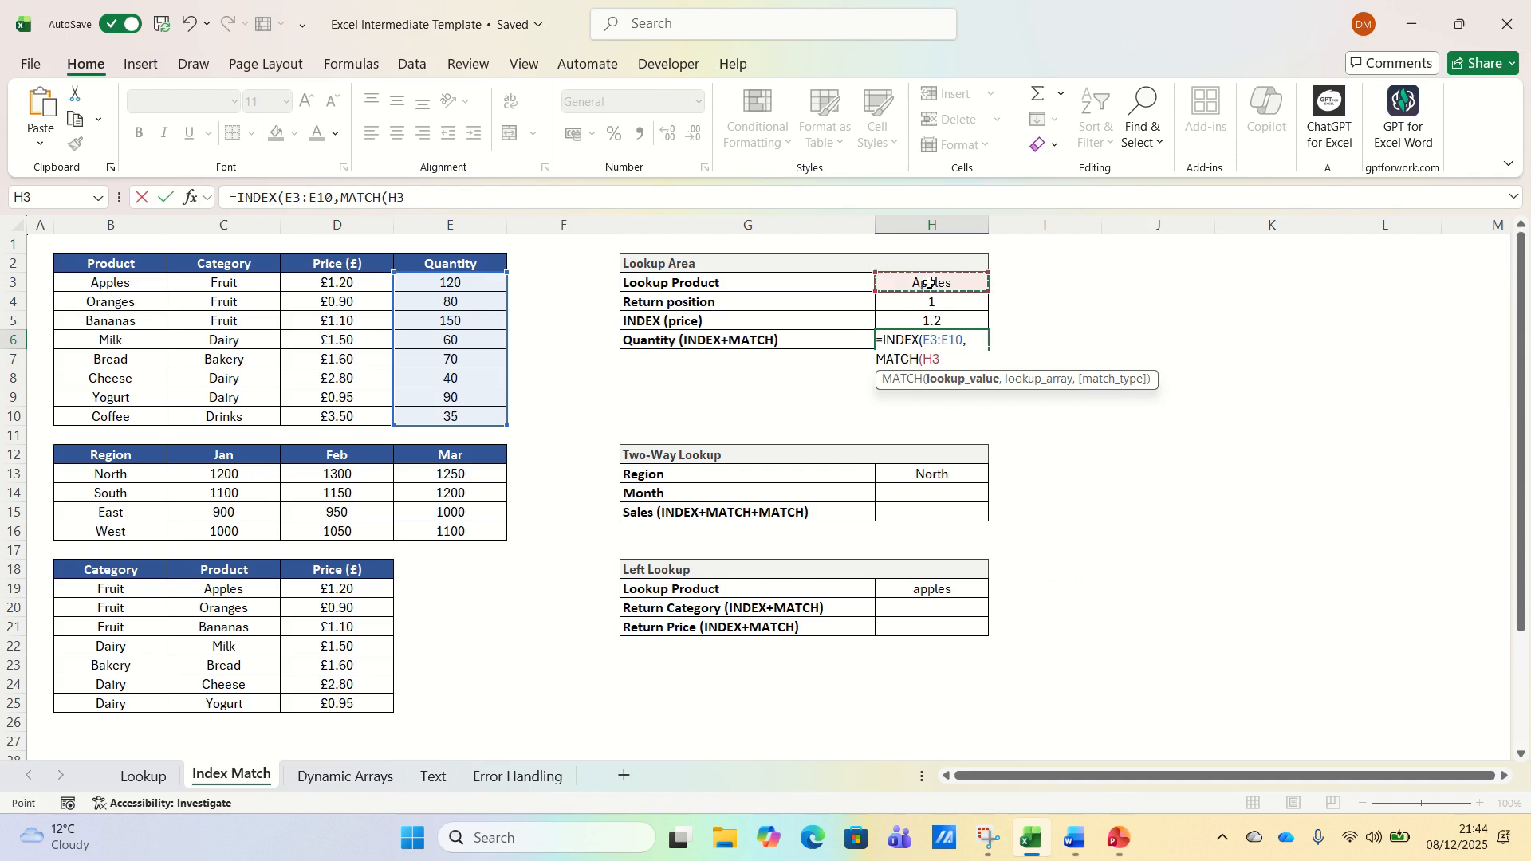
type(",")
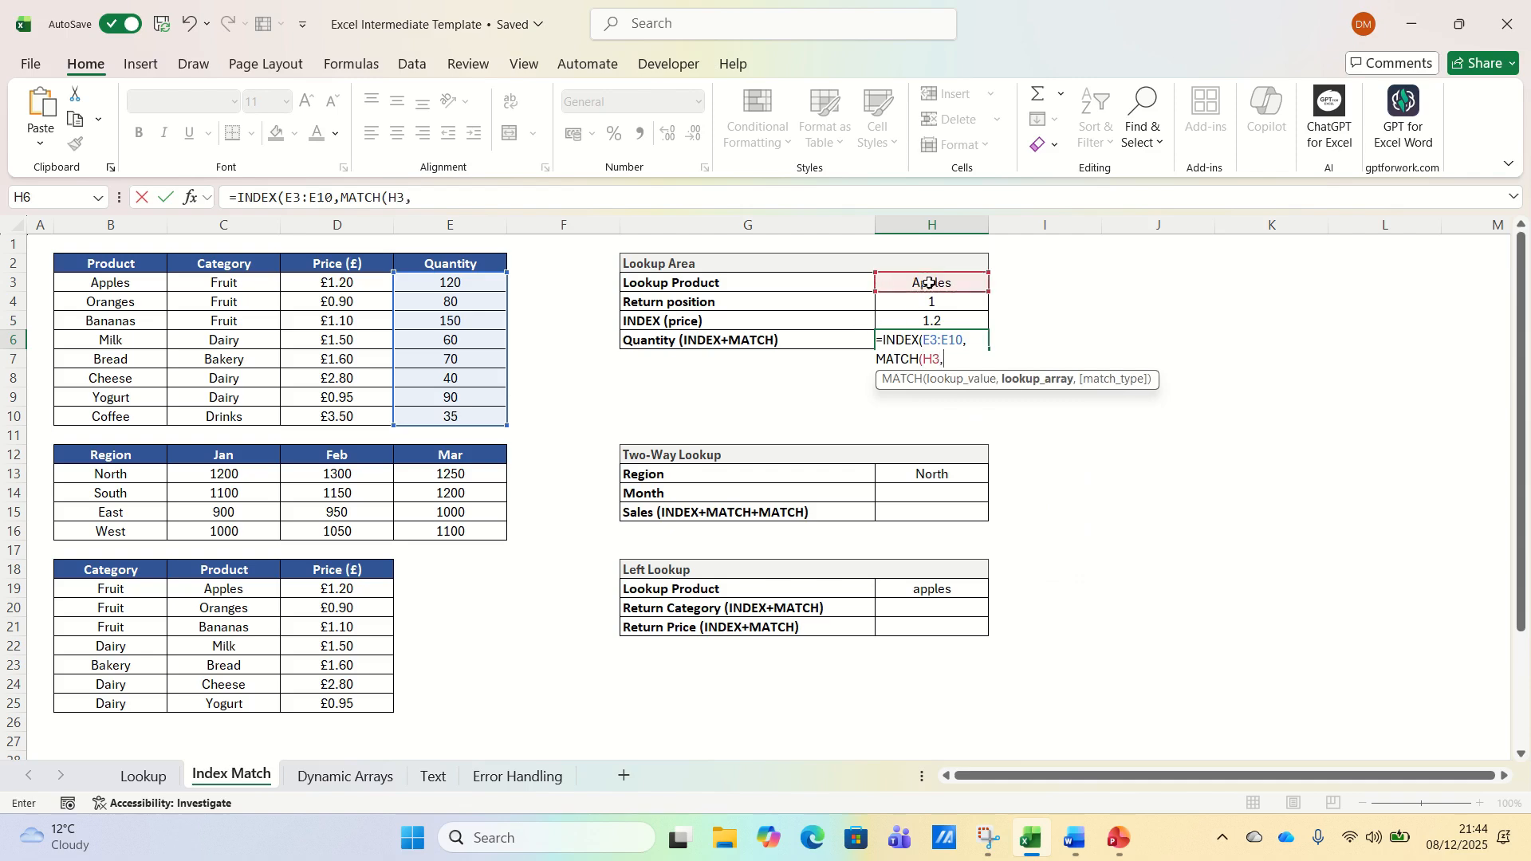
left_click_drag(206, 284, 223, 397)
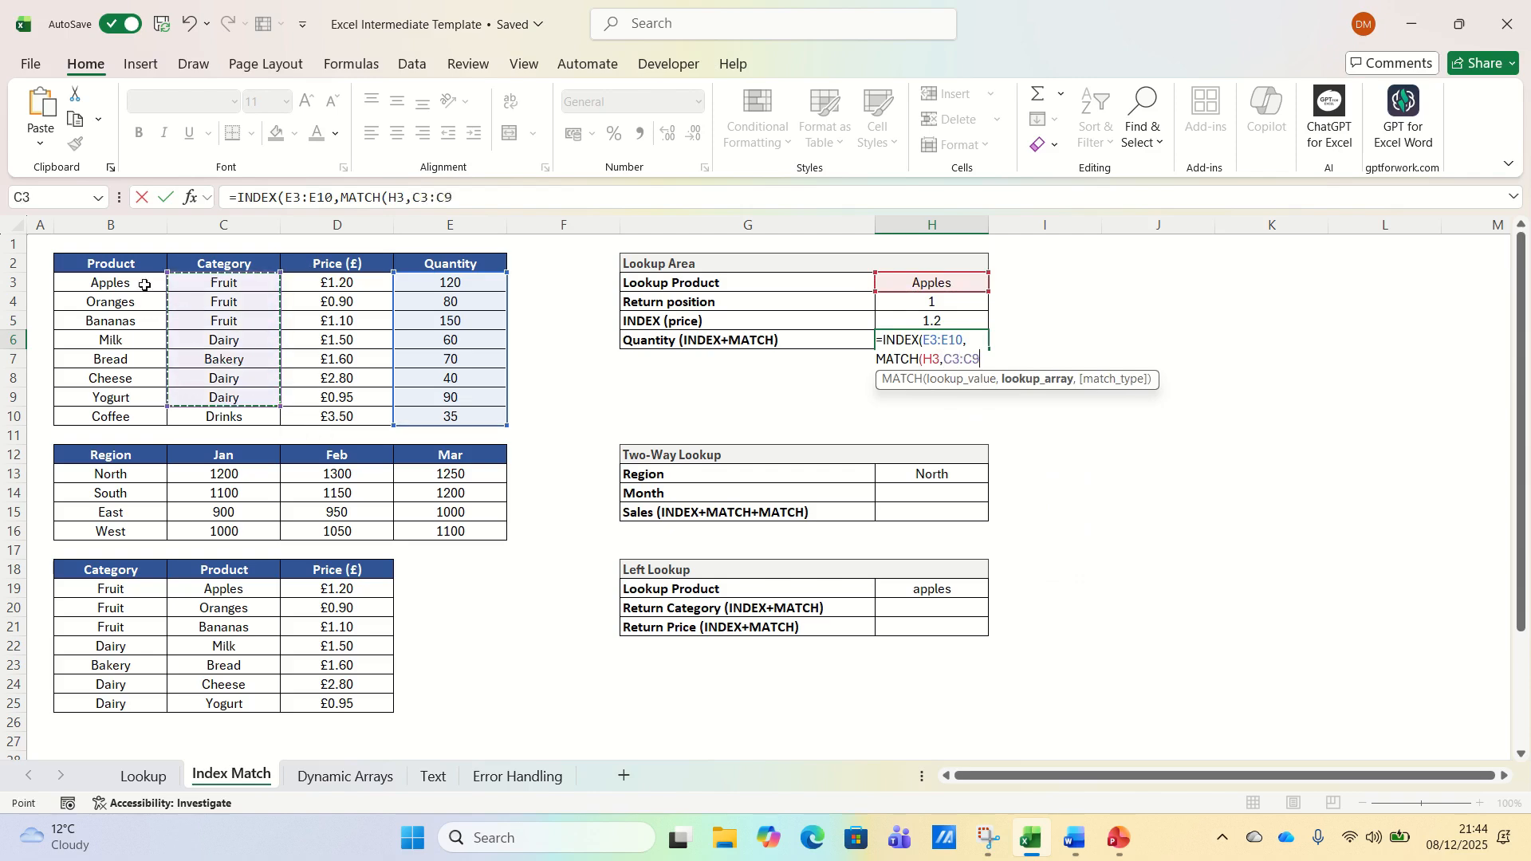
left_click_drag(144, 285, 150, 414)
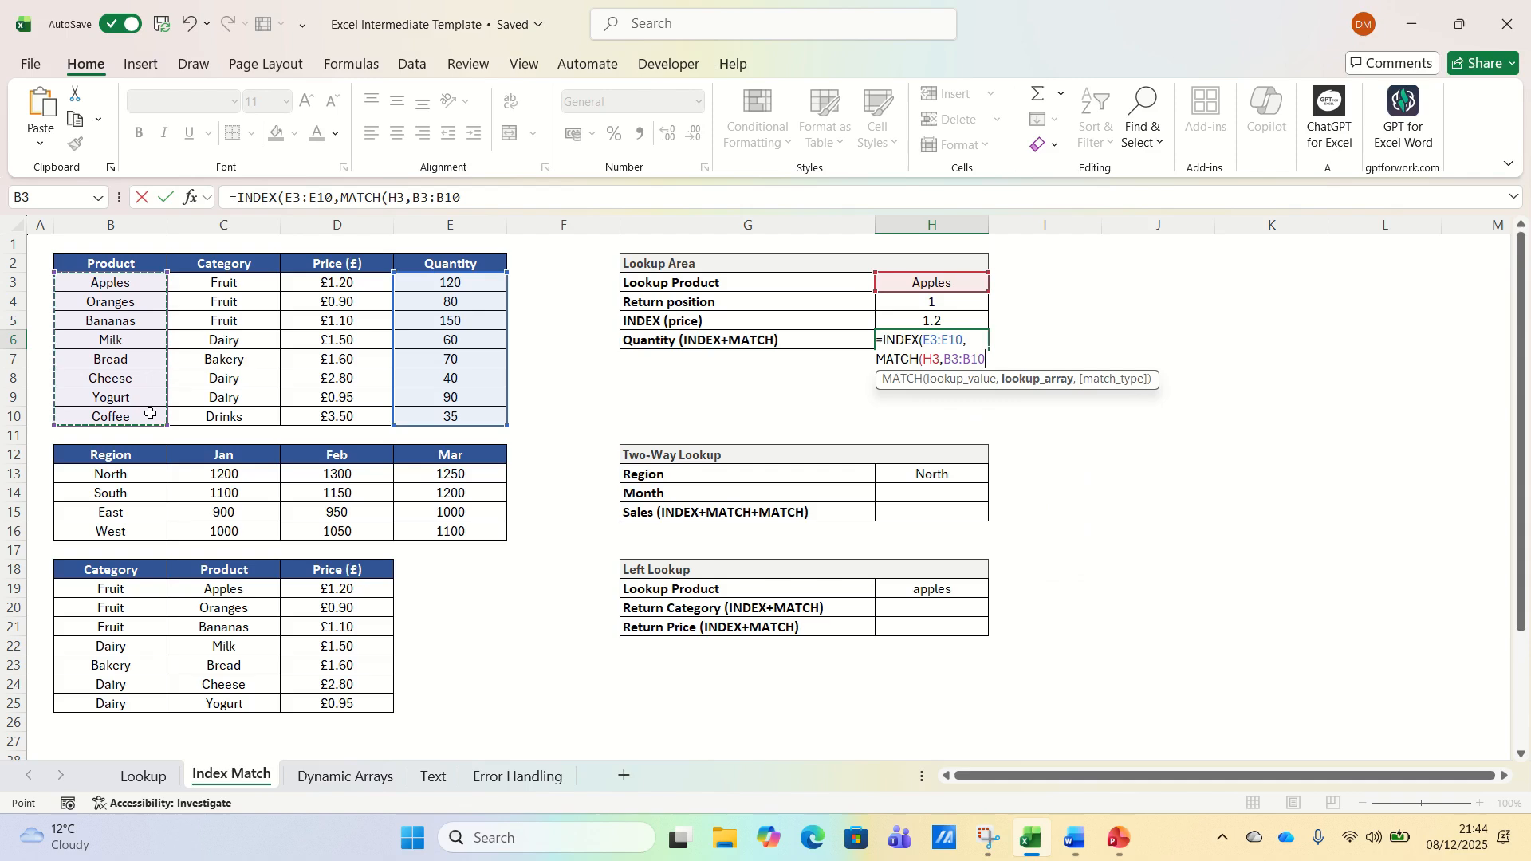
type(",0")
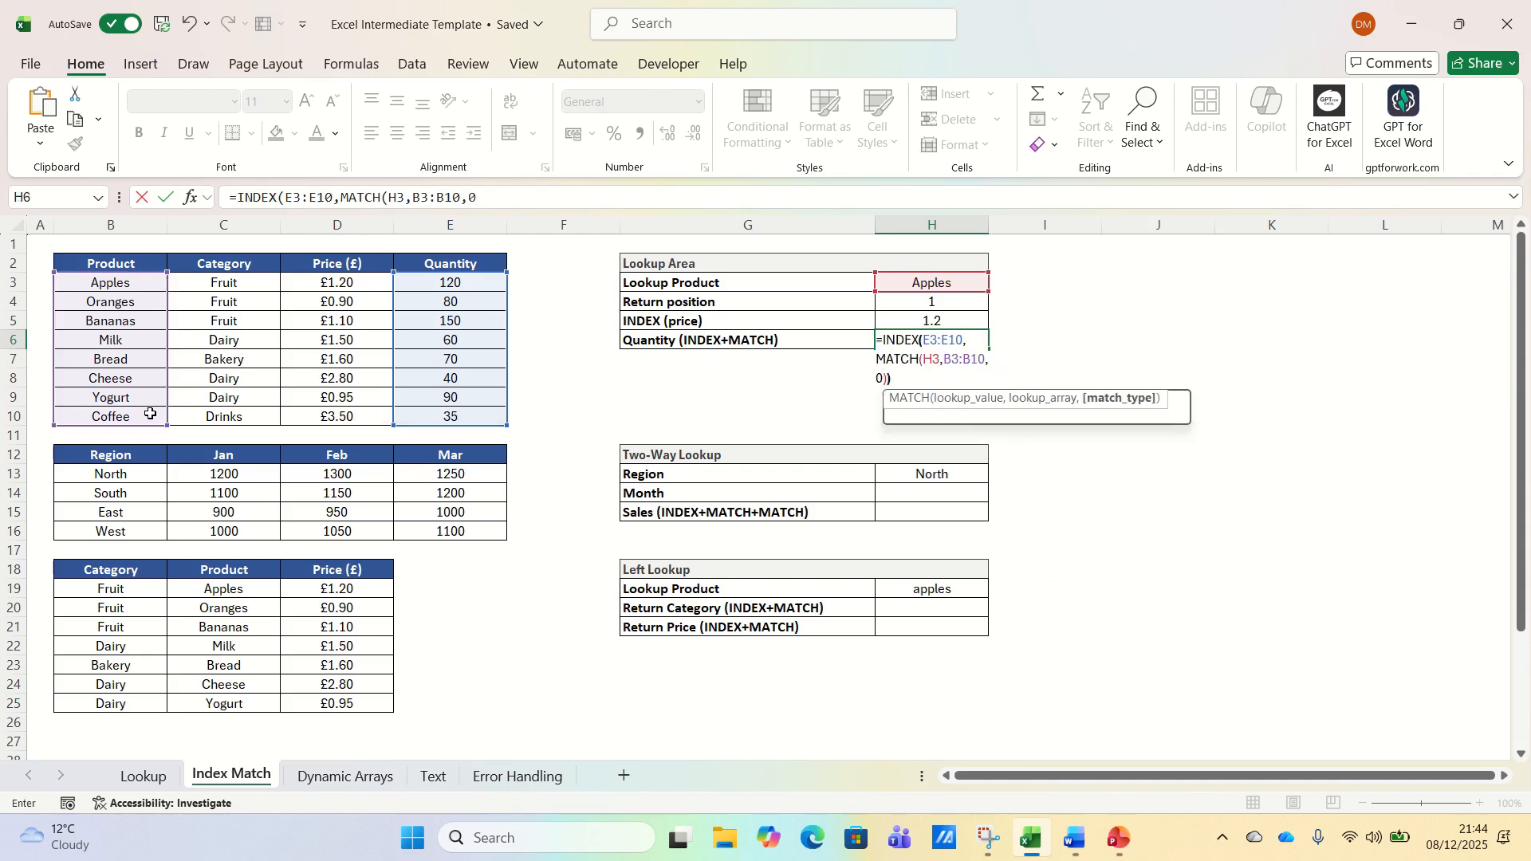
key("Return")
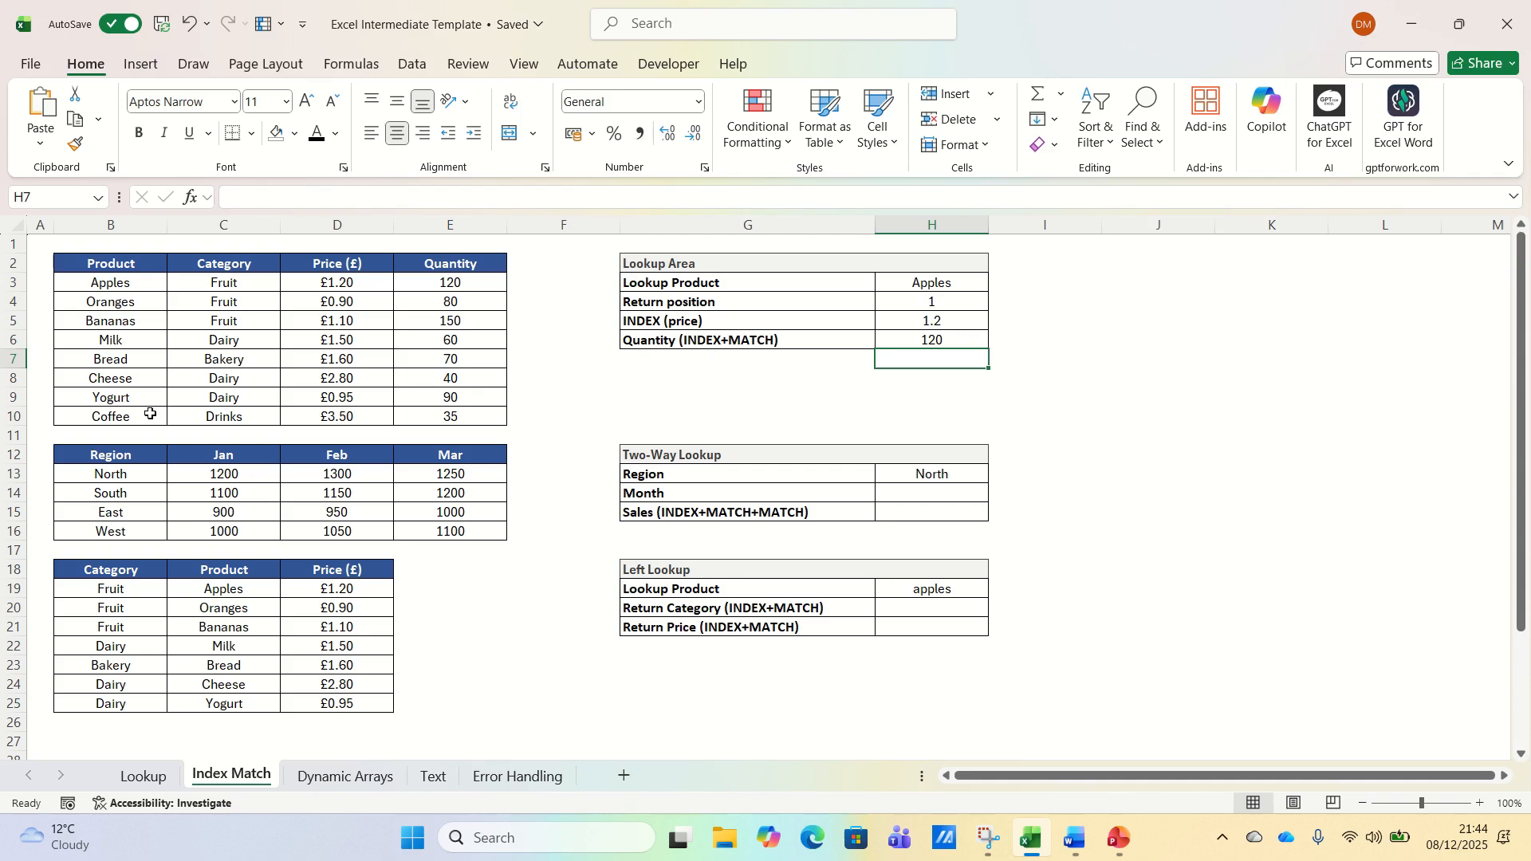
key("Up")
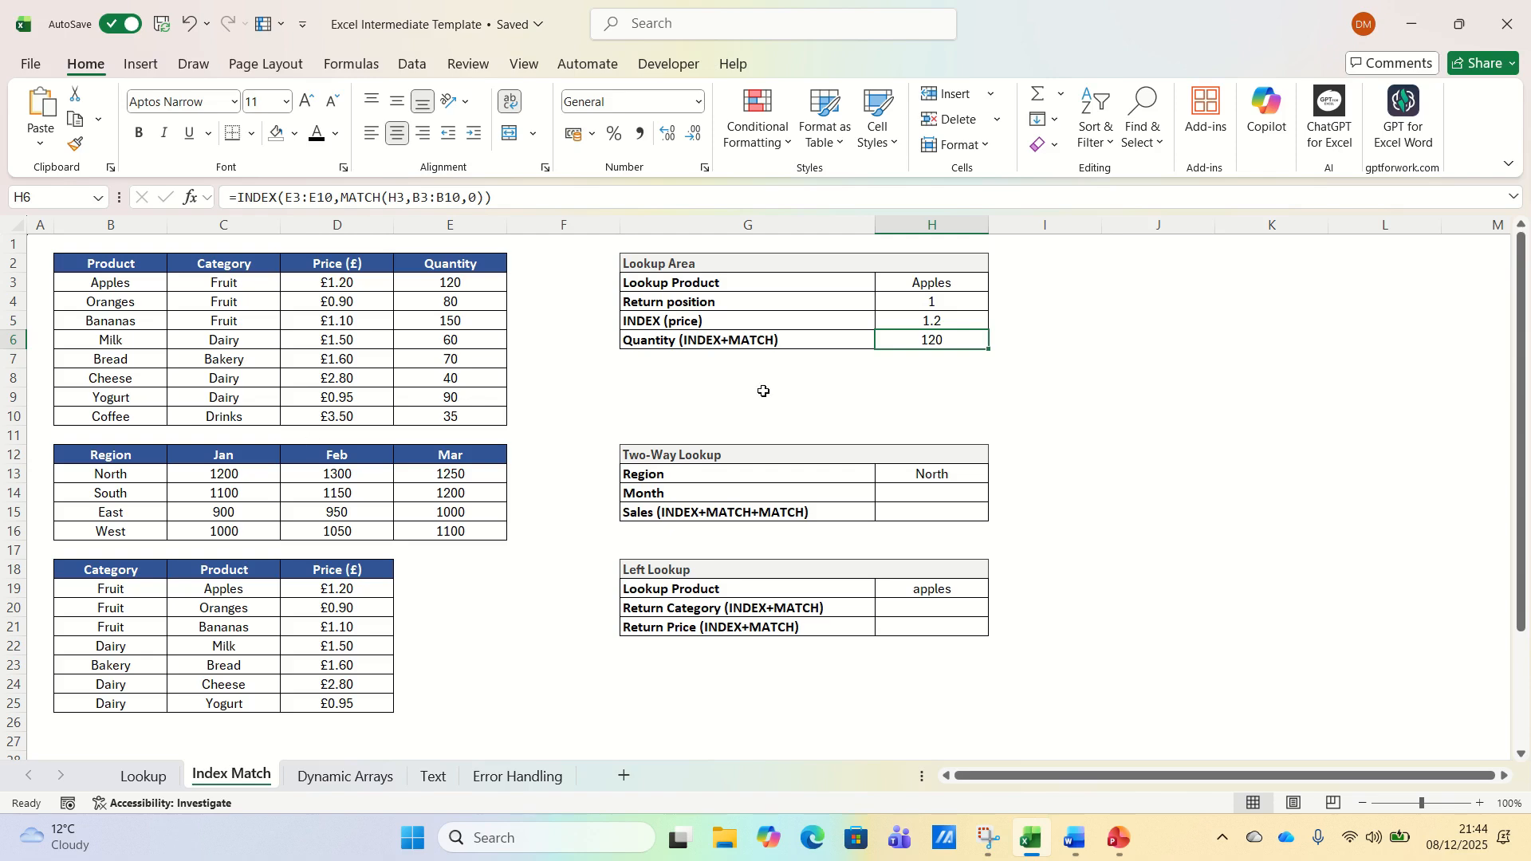
- Enter Mar as the month in H14 of the Two-Way Lookup table
left_click(923, 487)
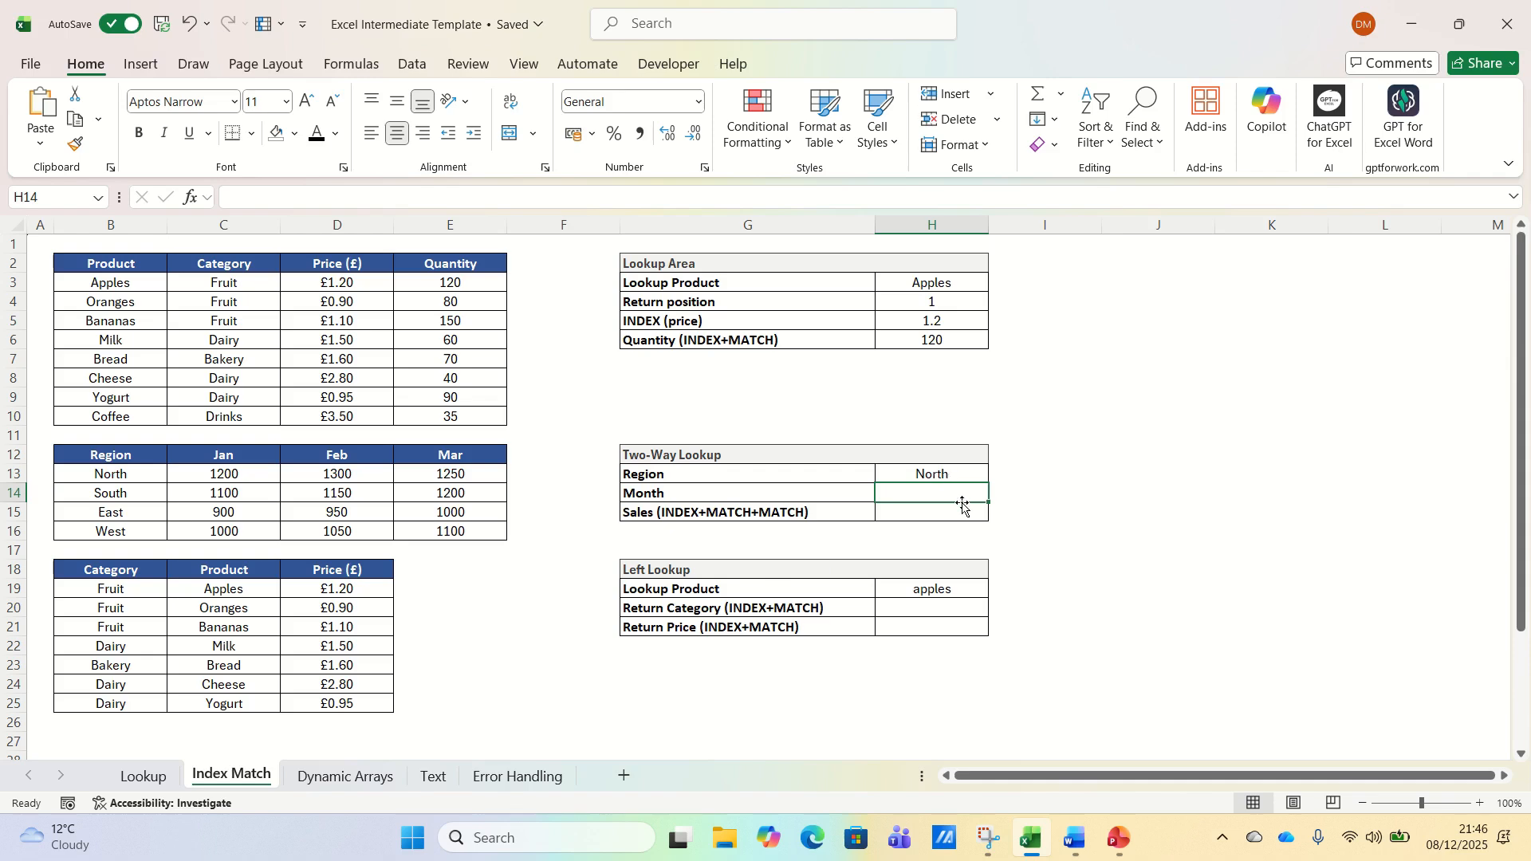
type("Mar")
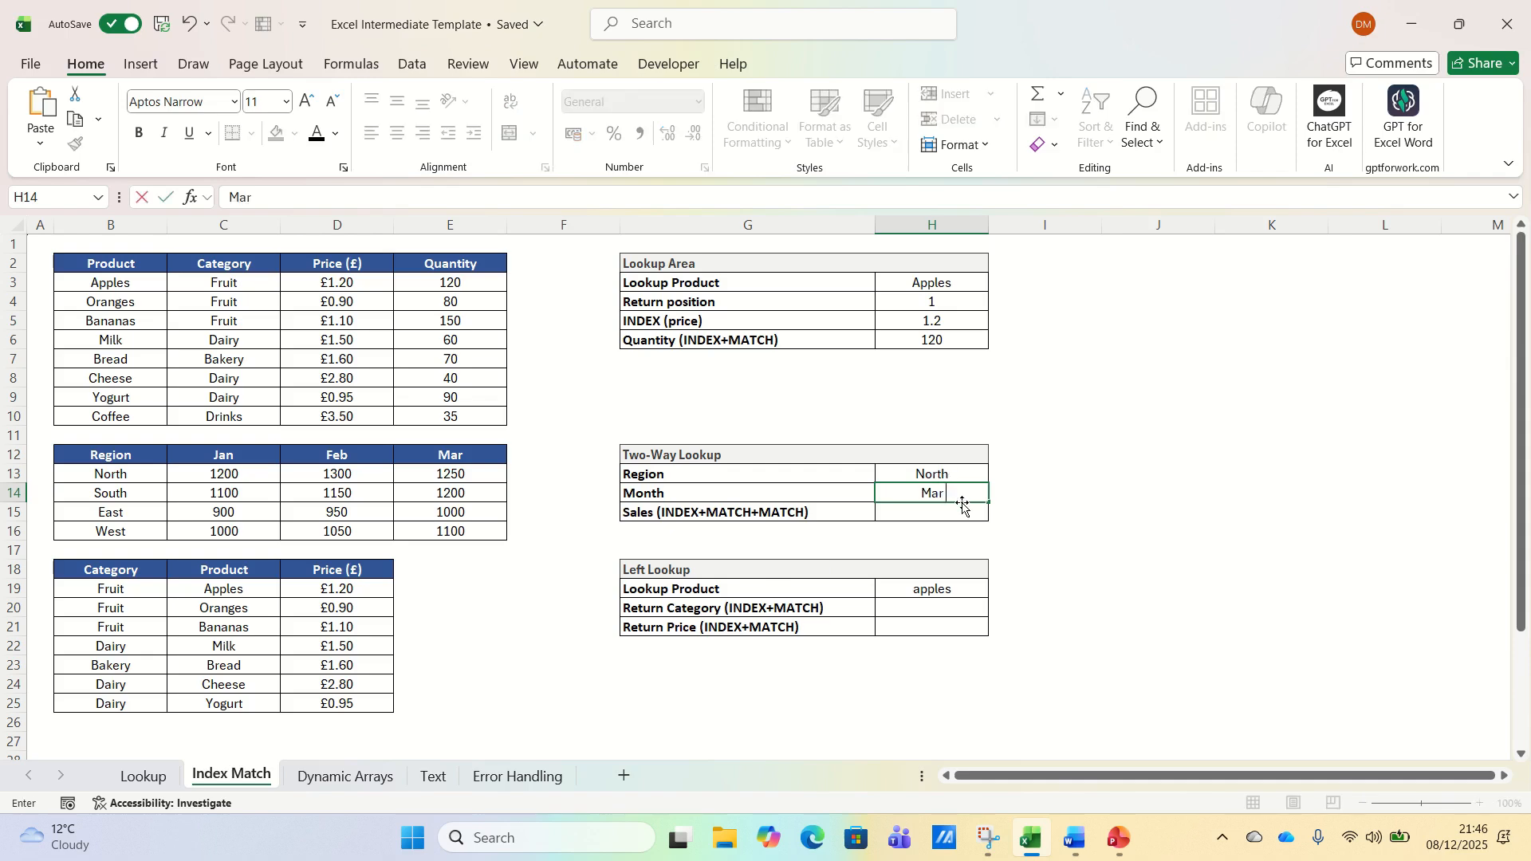
key("Return")
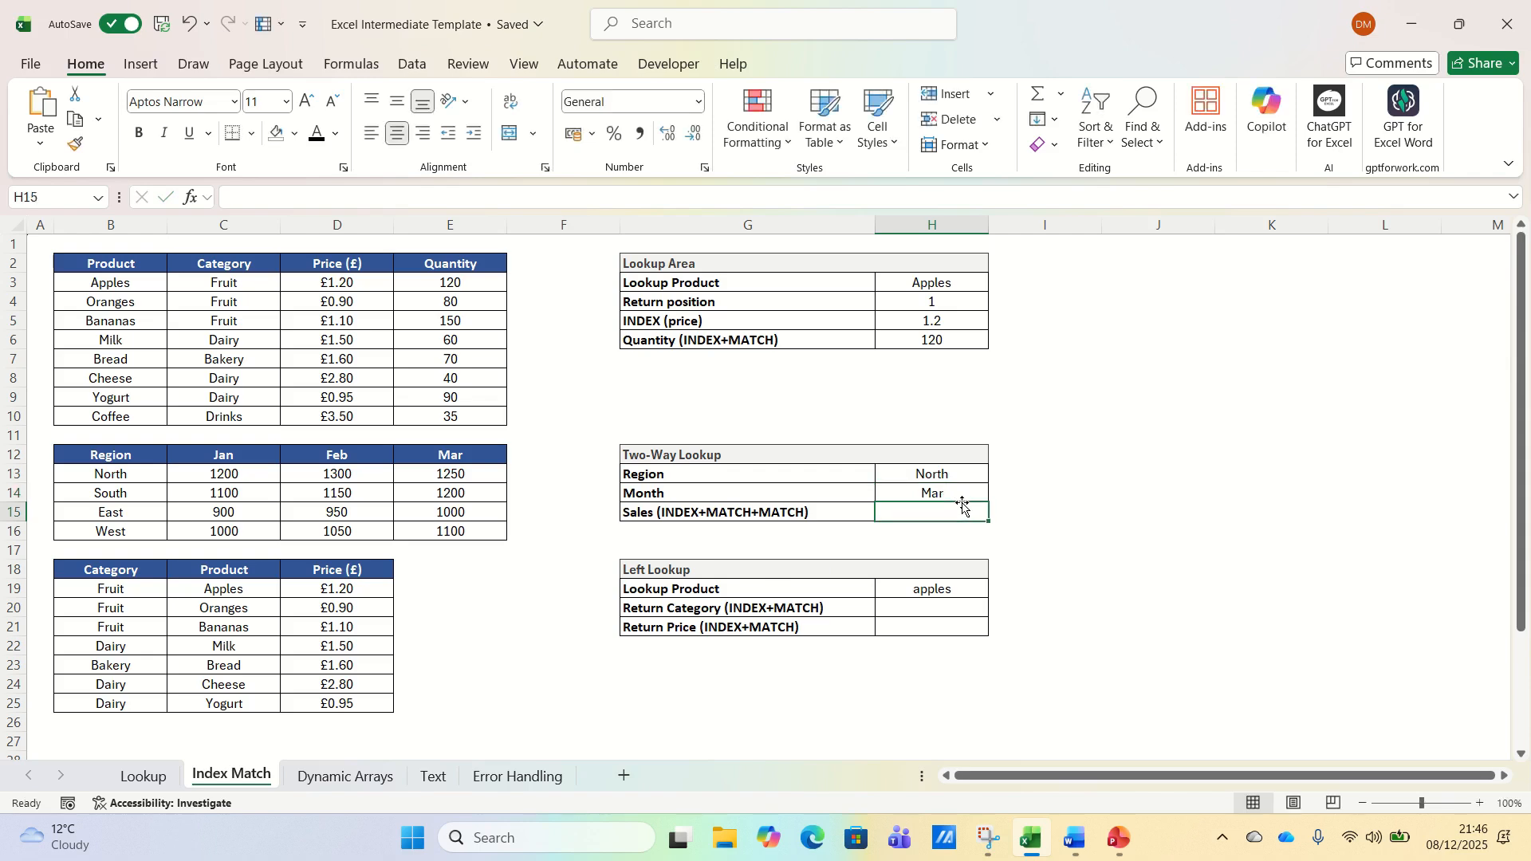
- Return the sales figure in H15 of the Two-Way Lookup with the formula =INDEX(B12:E16,MATCH(H13,B12:B16,FALSE),MATCH(H14,B12:E12,FALSE))
type("=index(")
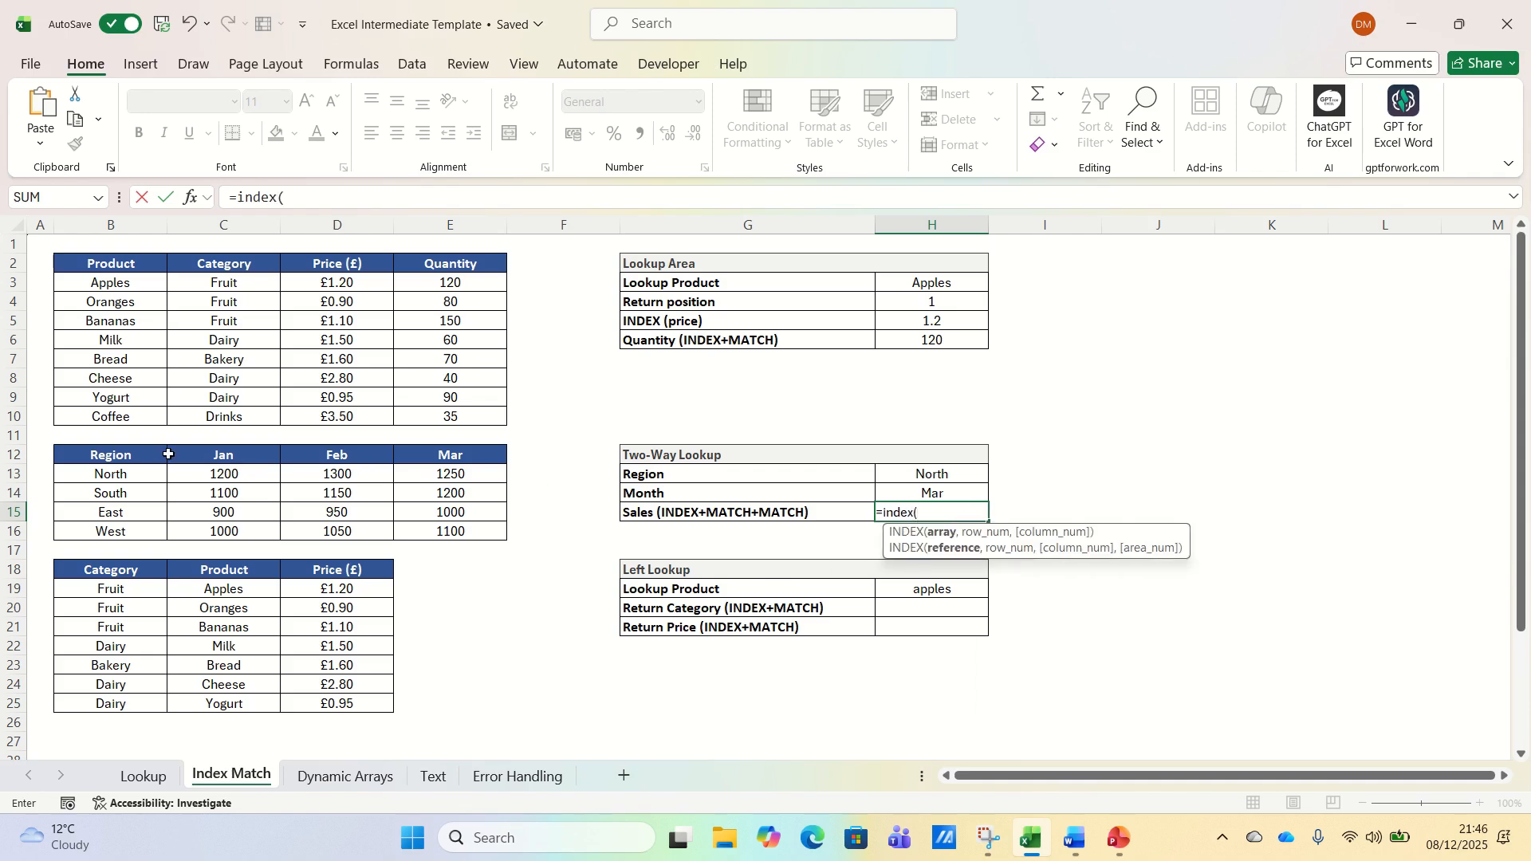
left_click_drag(129, 456, 465, 532)
type(",match(")
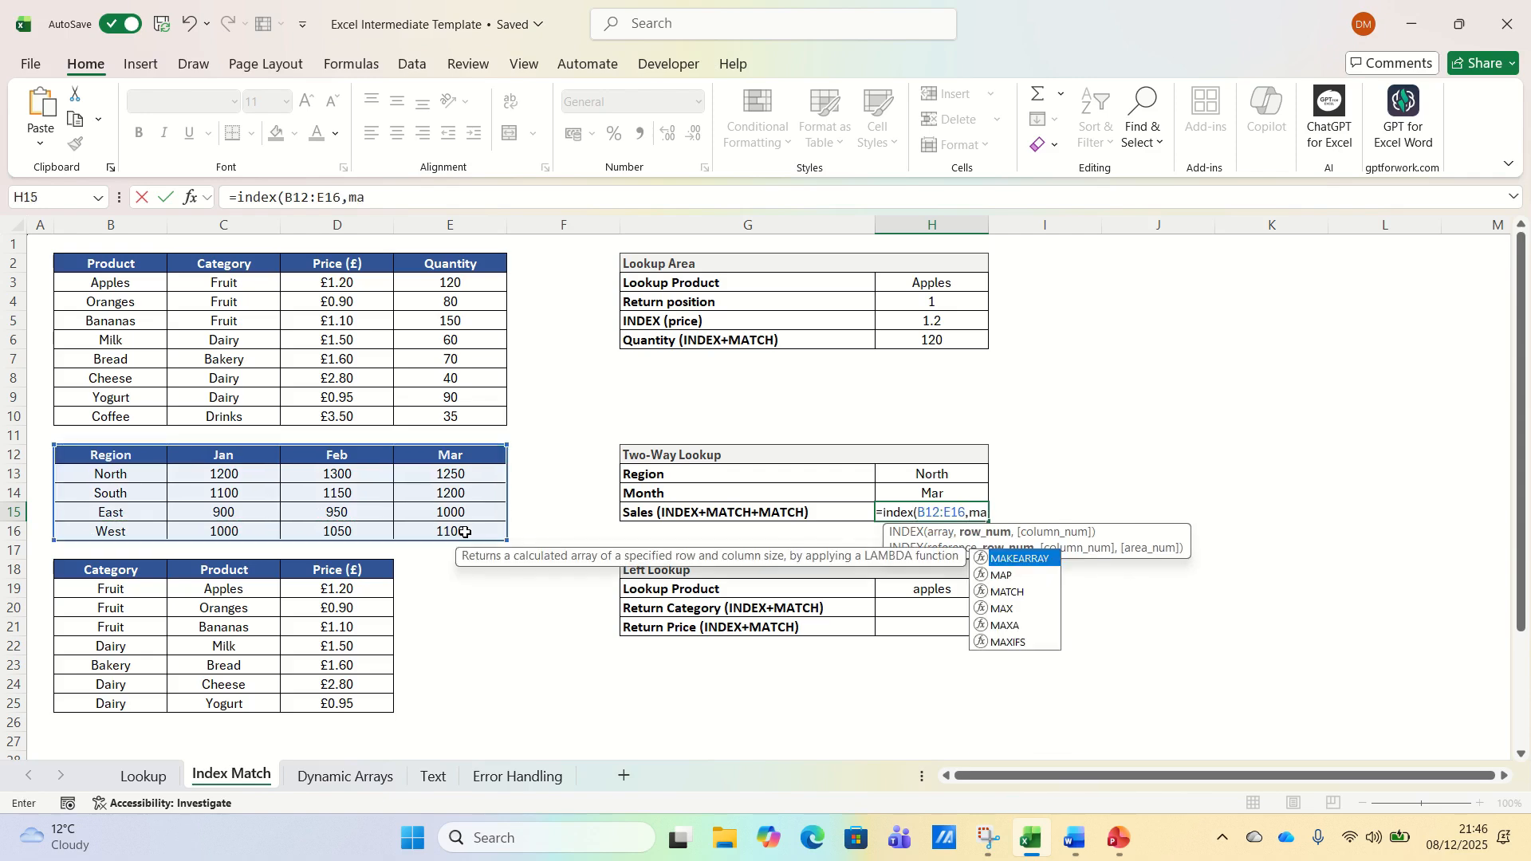
left_click(943, 475)
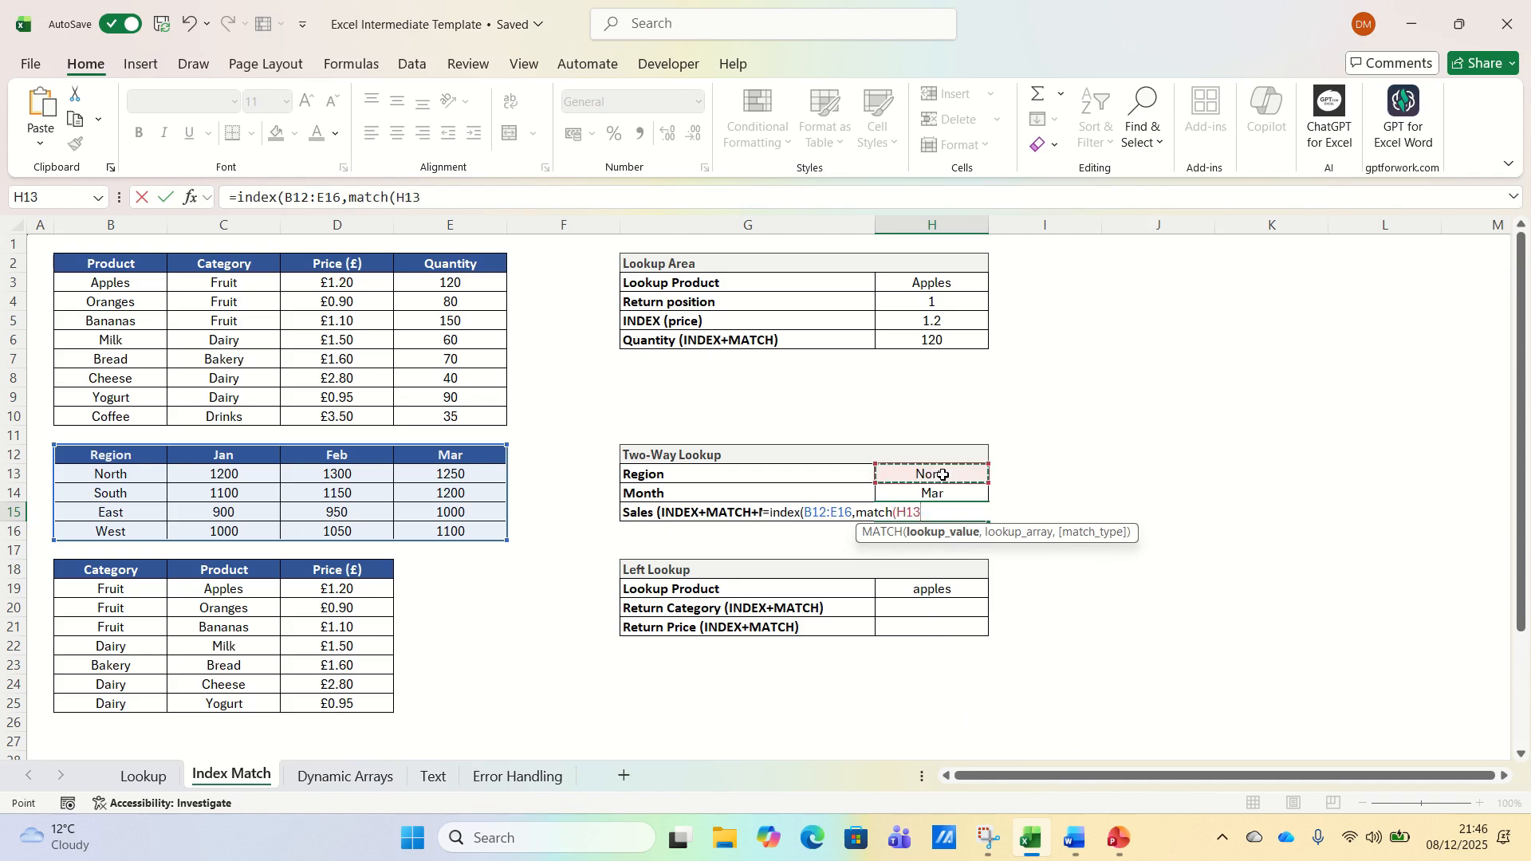
type(",")
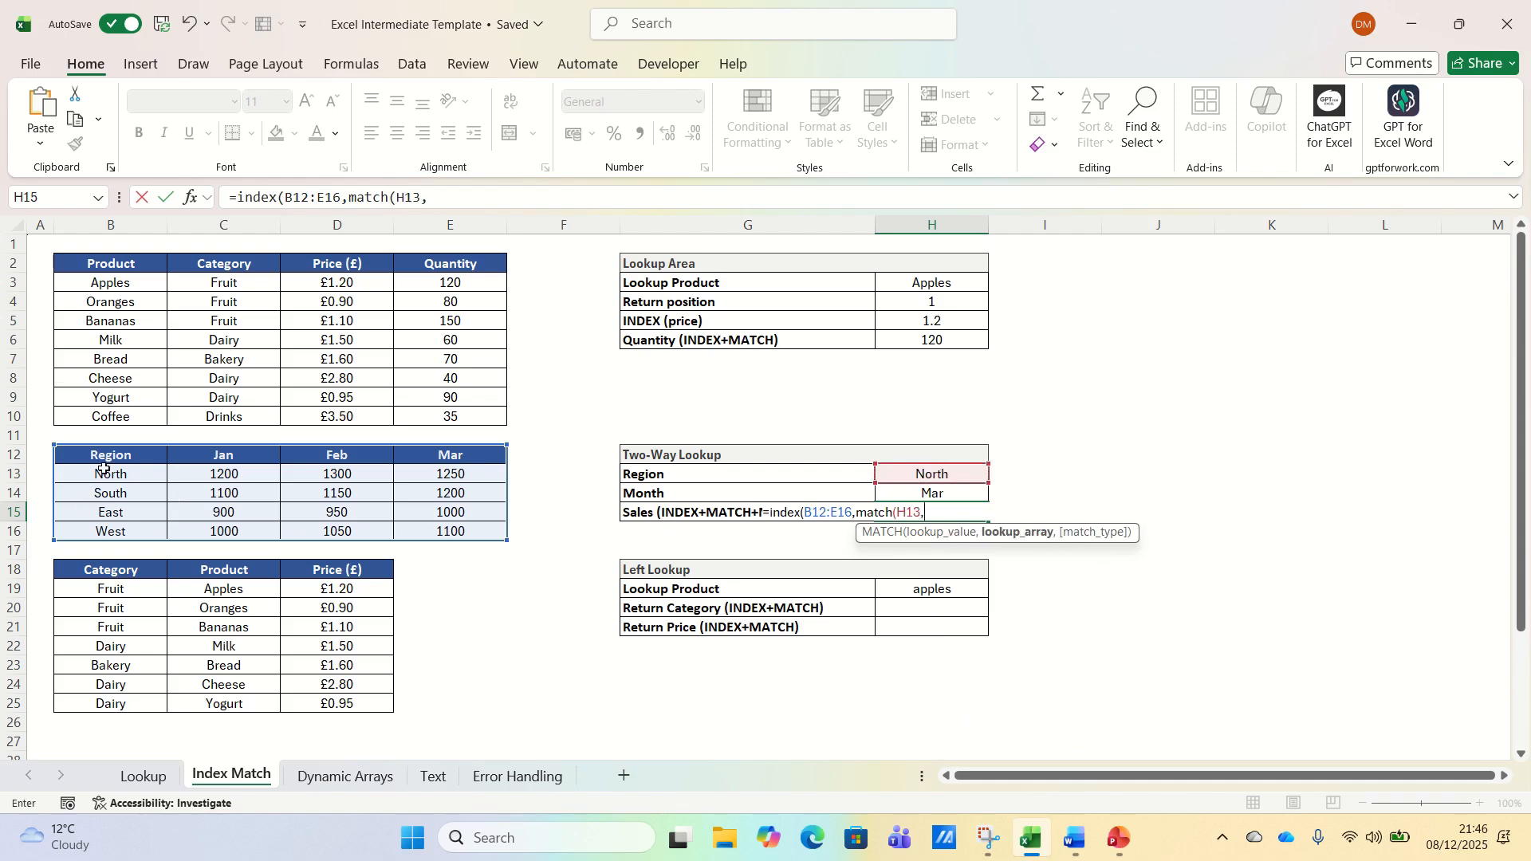
left_click_drag(110, 456, 111, 528)
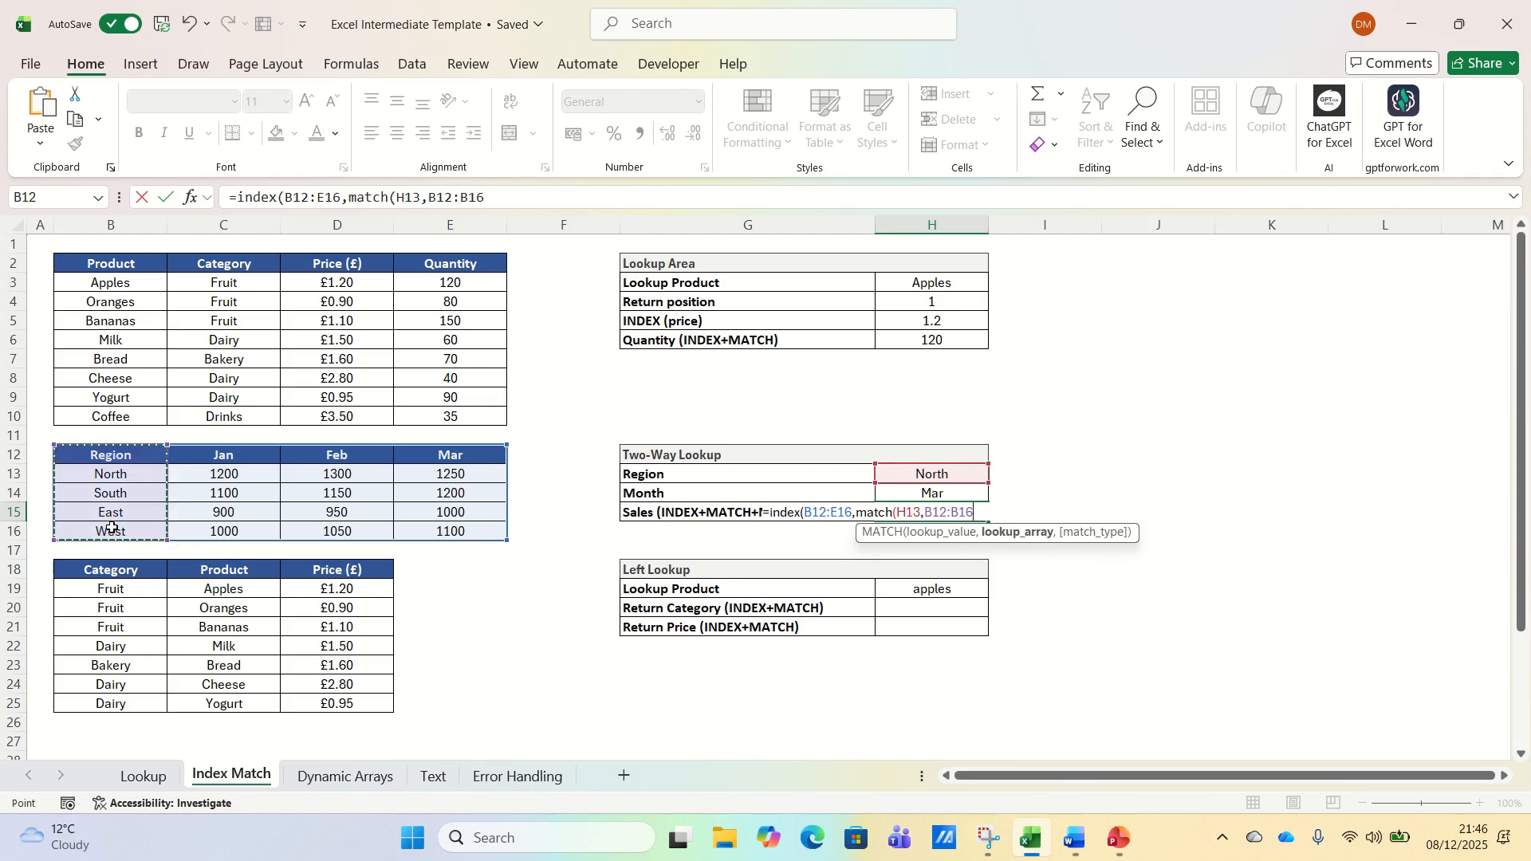
type(",fals")
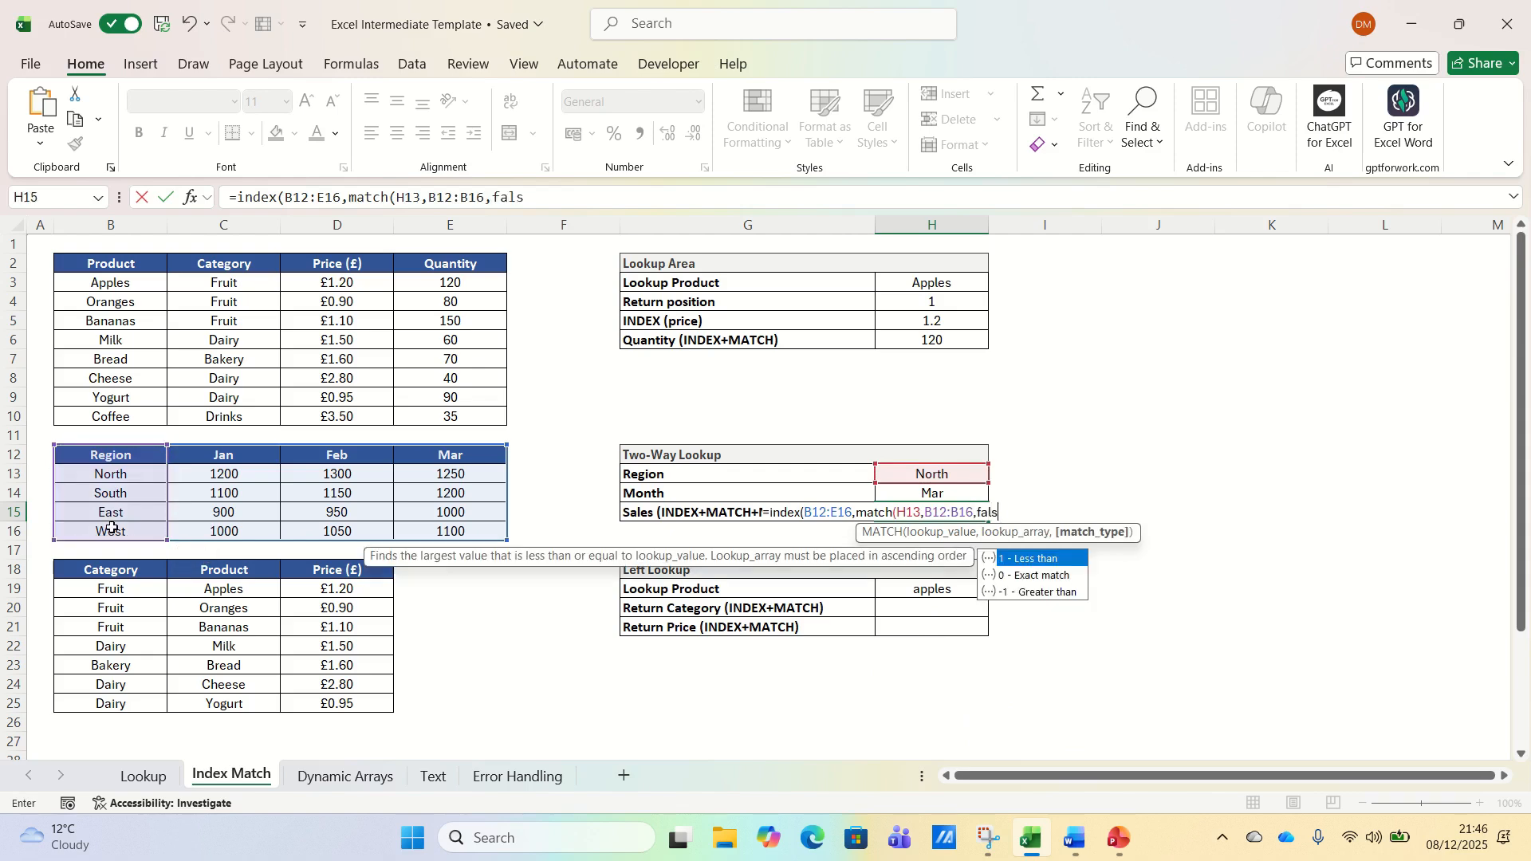
type("e),ma")
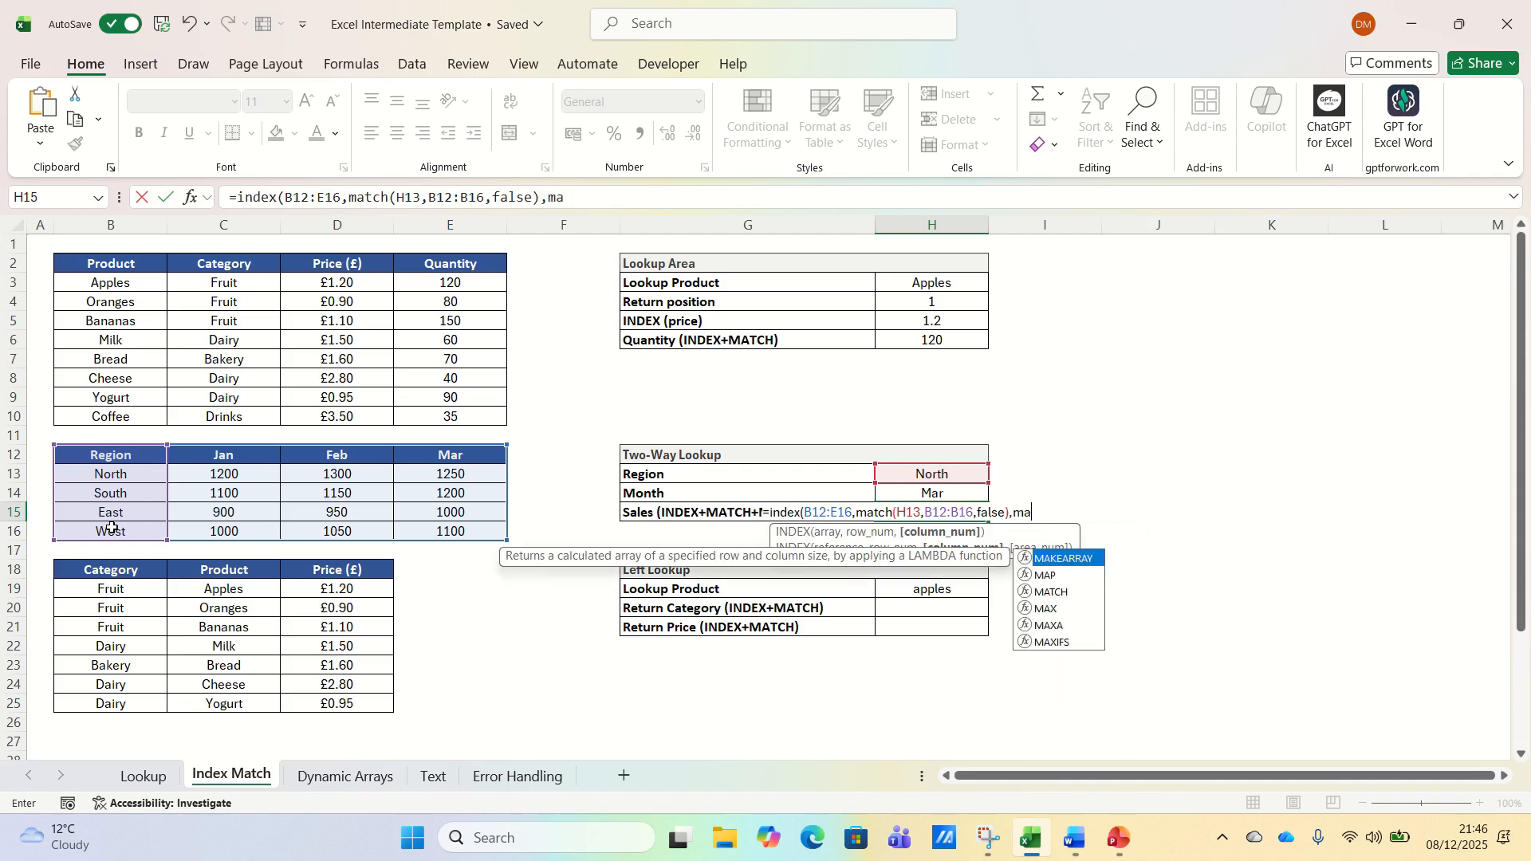
type("tch(")
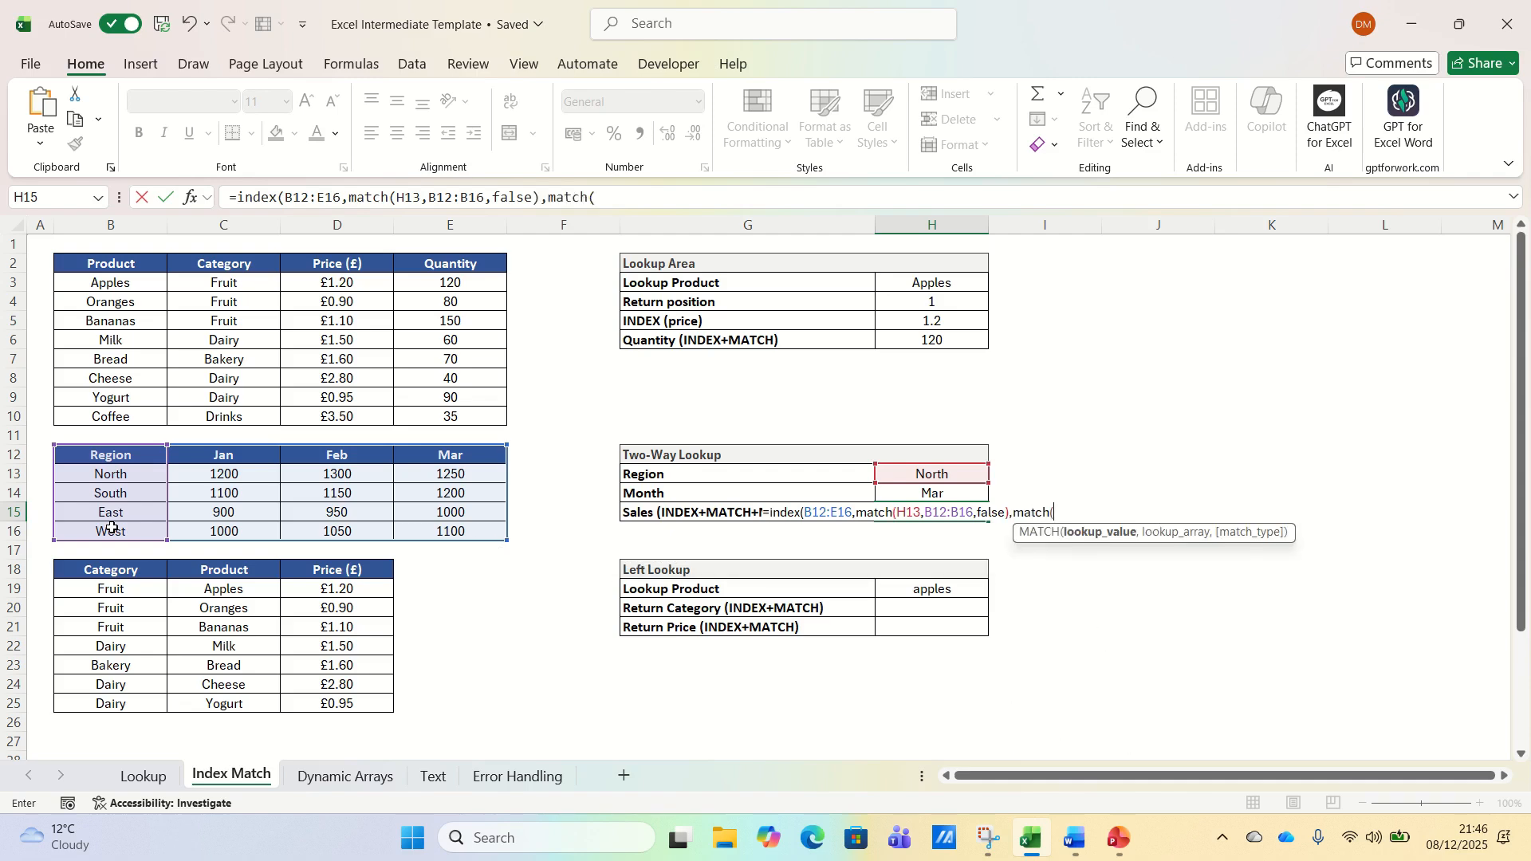
left_click(914, 491)
type(",")
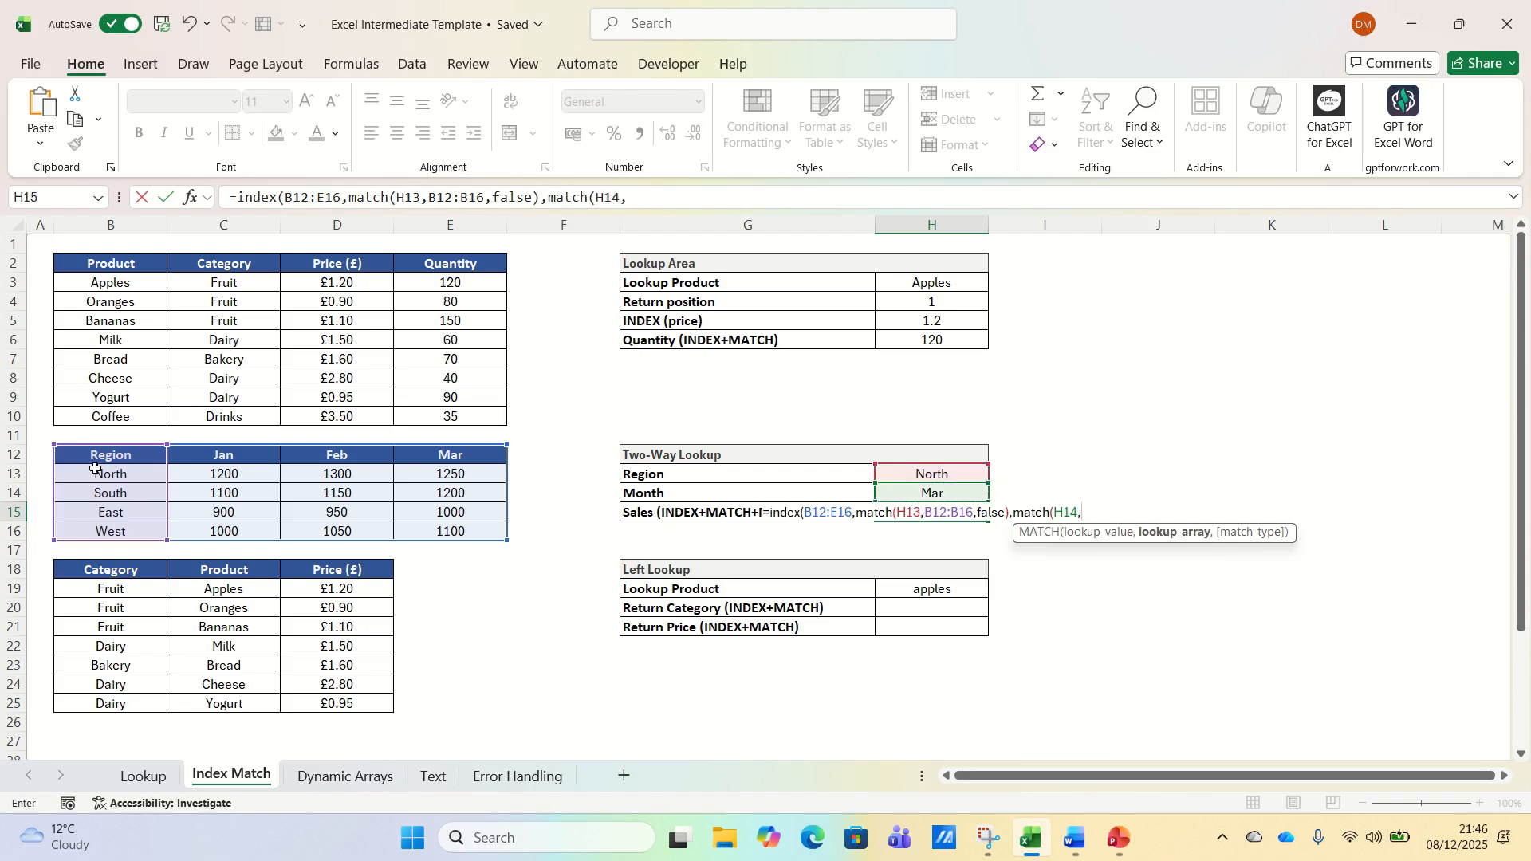
left_click_drag(110, 458, 470, 458)
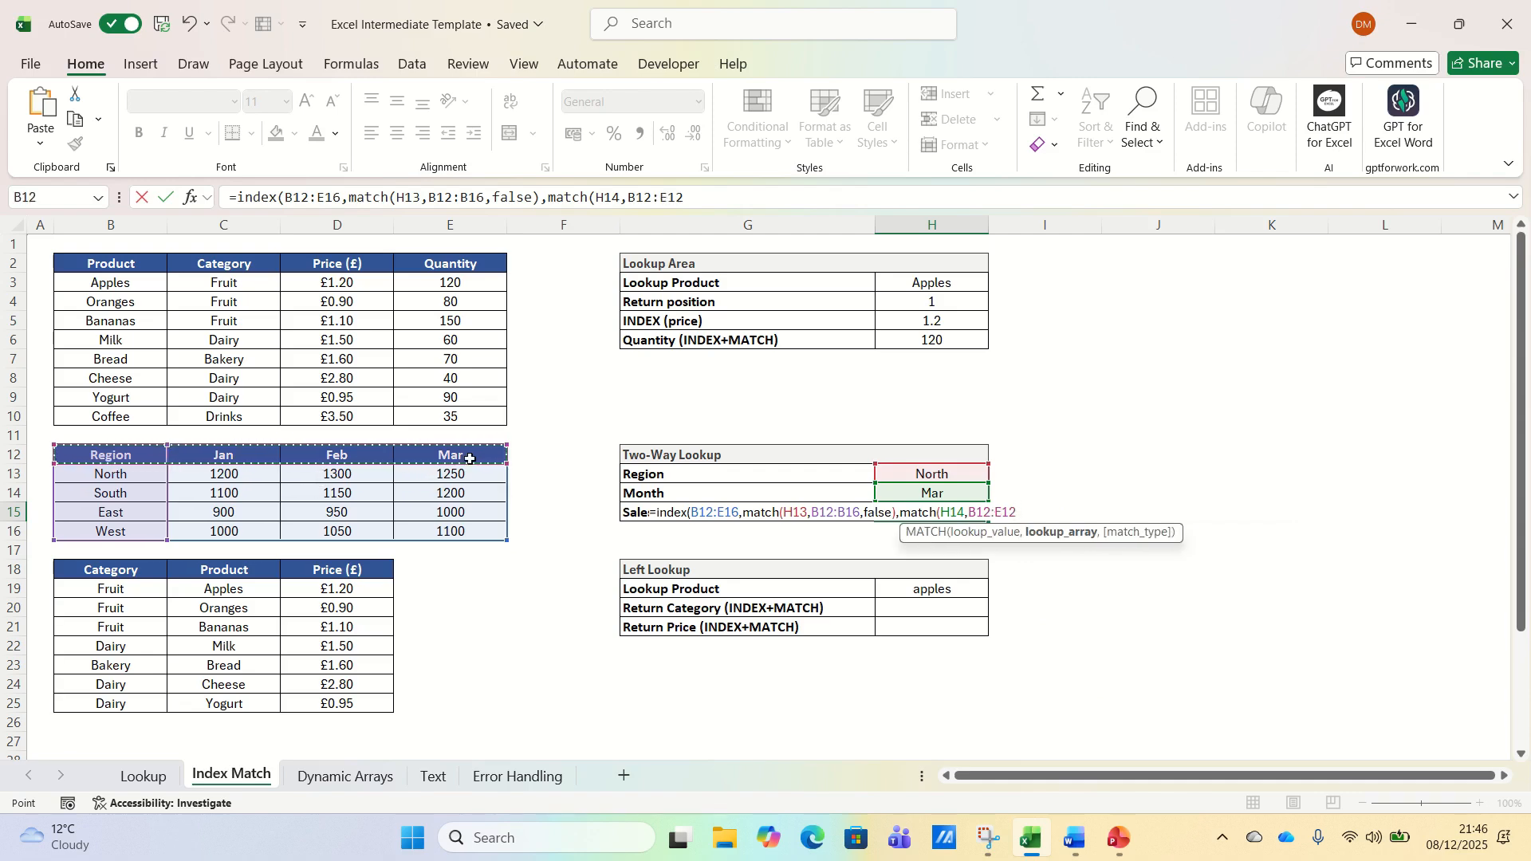
type(",false")
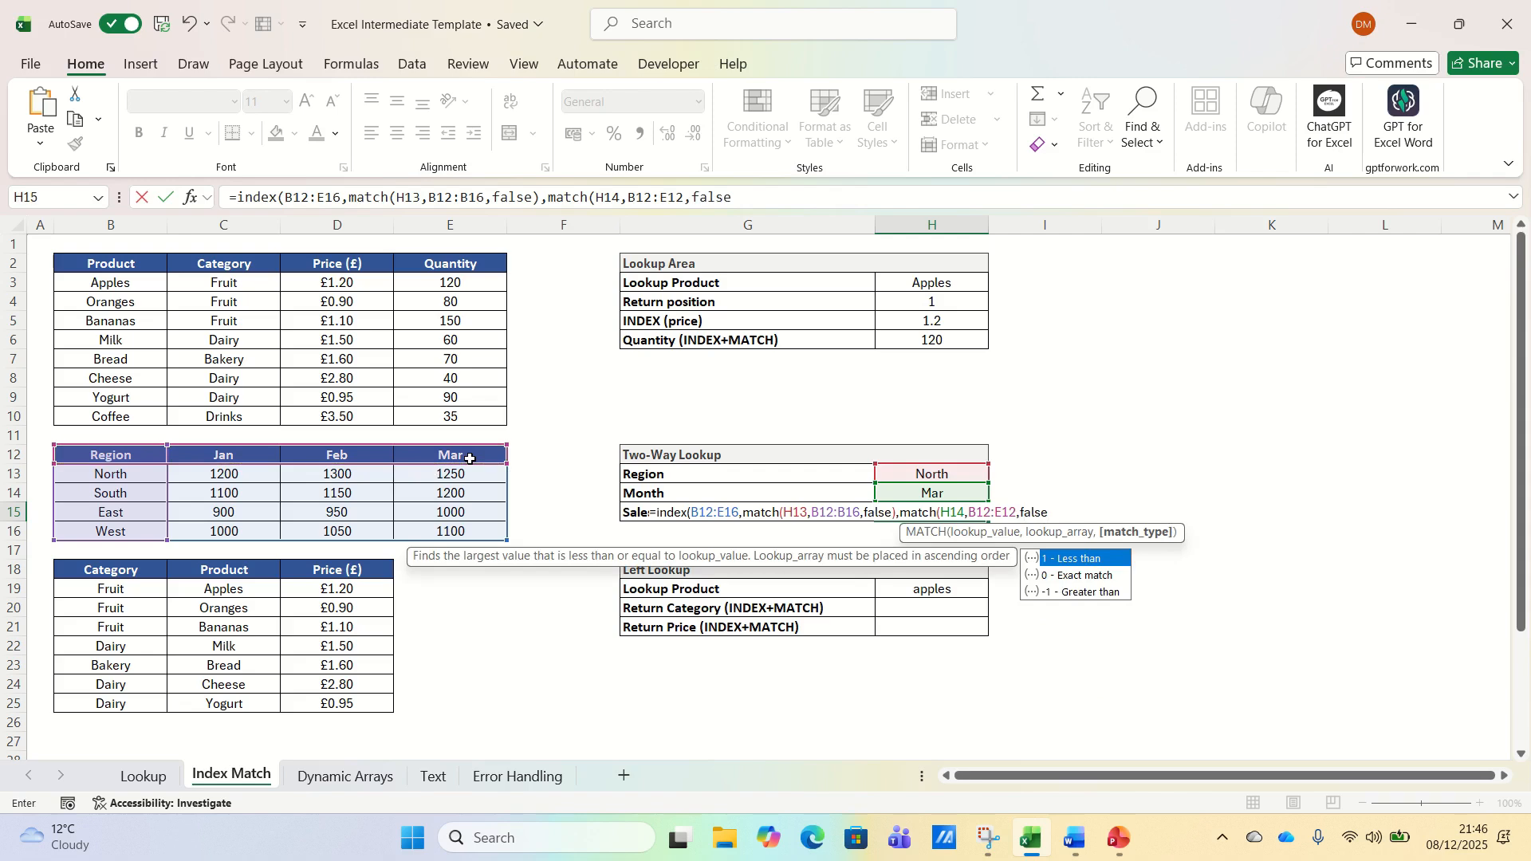
type("))")
key("Return")
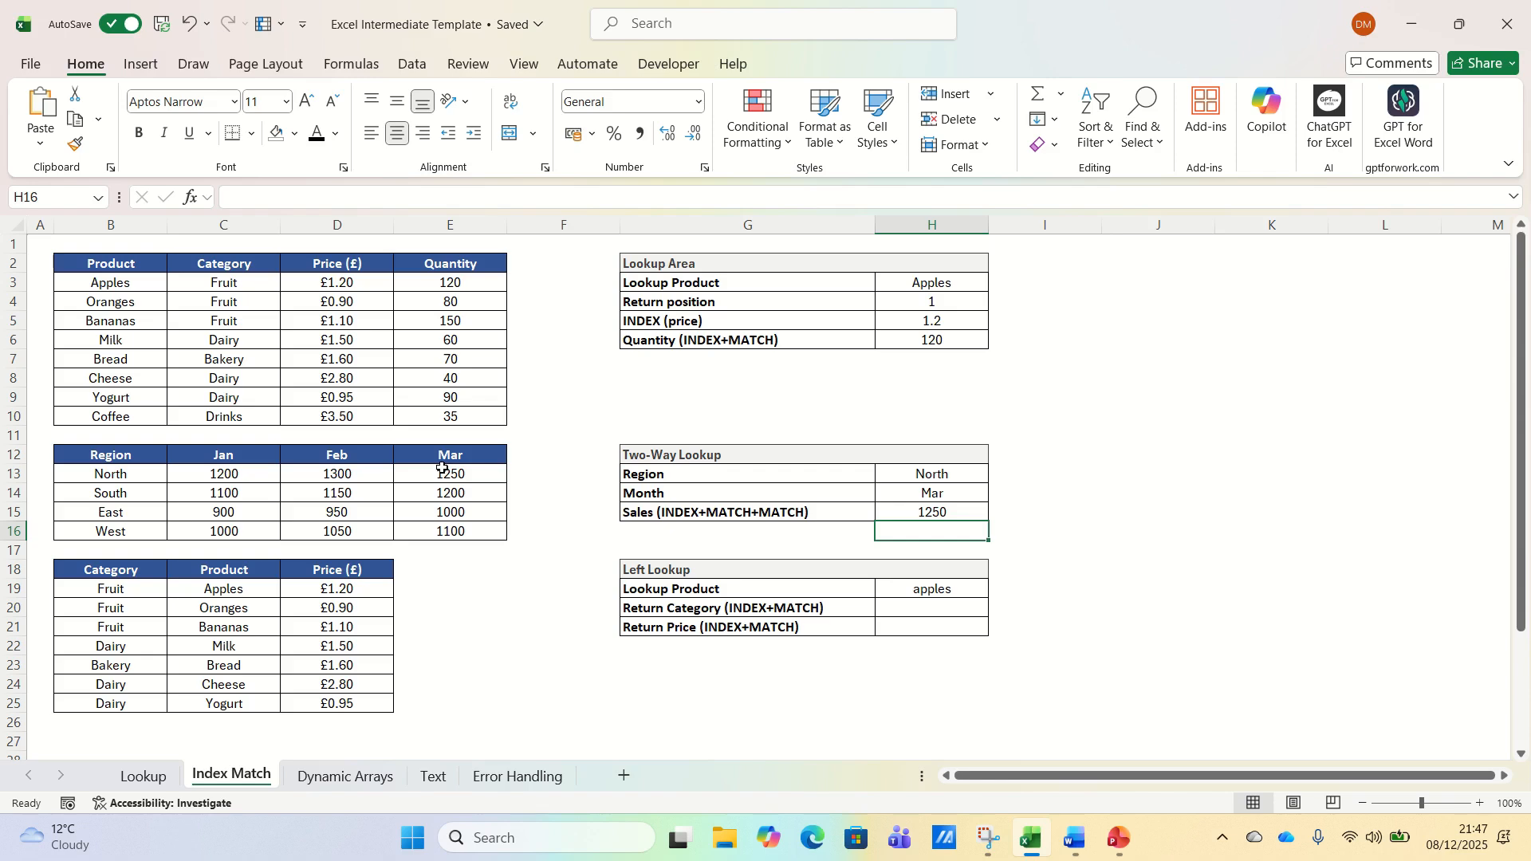
- Return the product's category in H20 of the Left Lookup with the formula =INDEX(B18:D25,MATCH(H19,C18:C25),1)
left_click(893, 604)
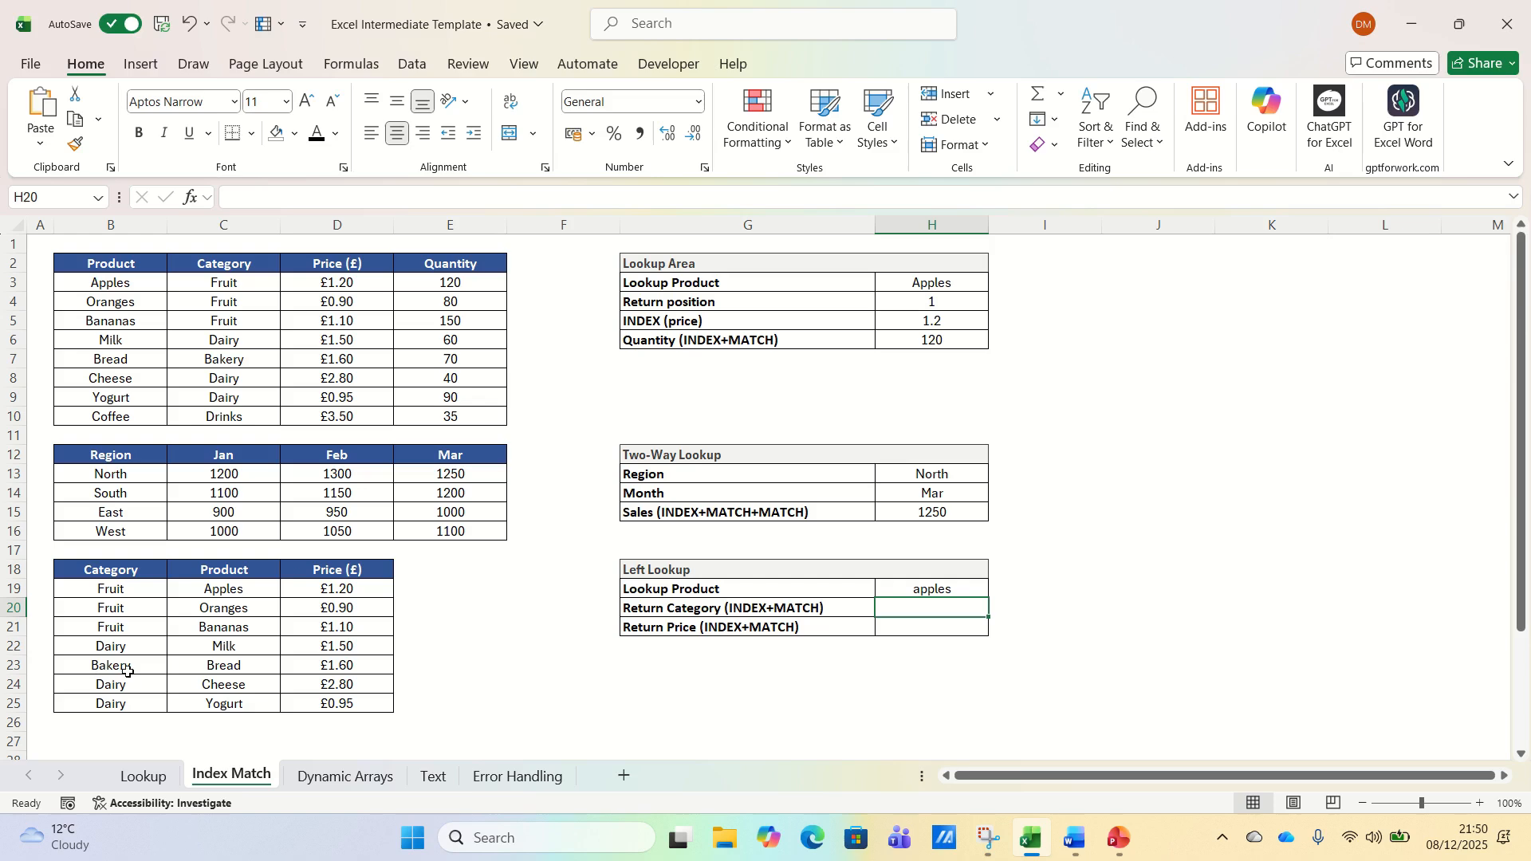
type("=INDEX(")
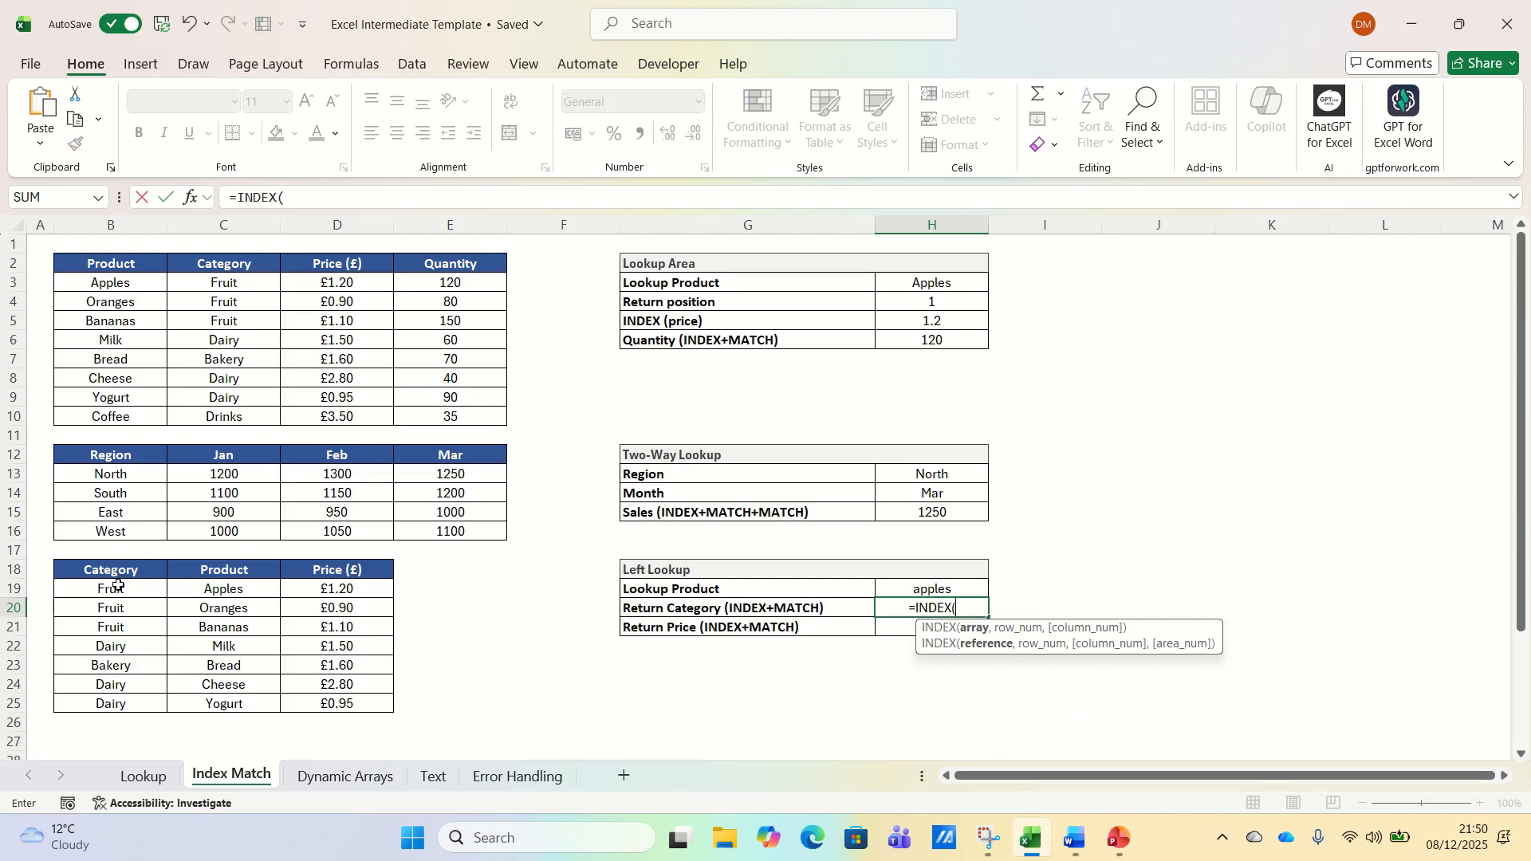
left_click_drag(118, 569, 315, 703)
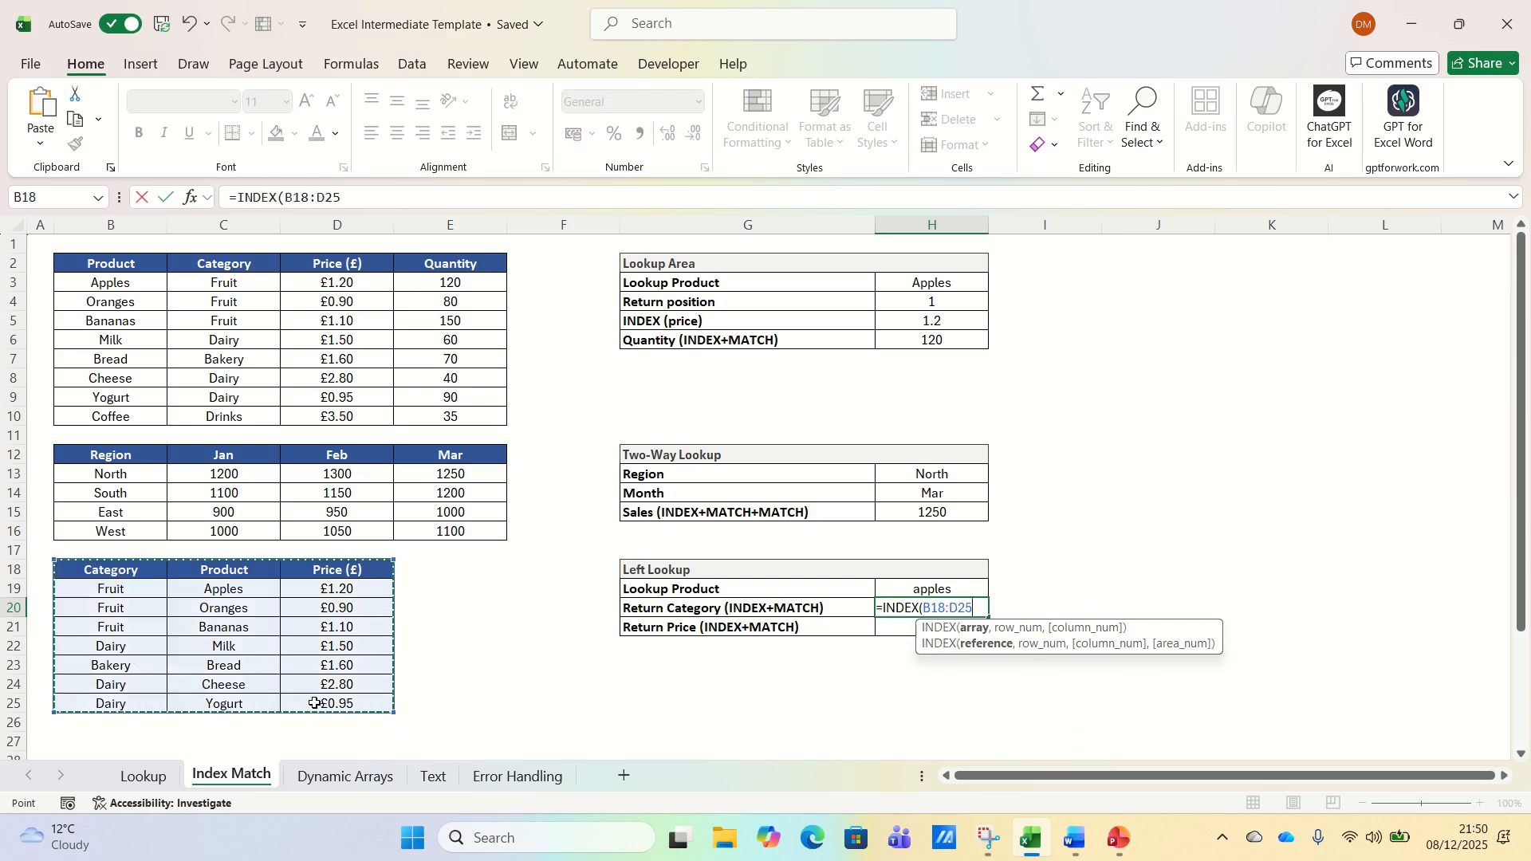
type(",MATCH(")
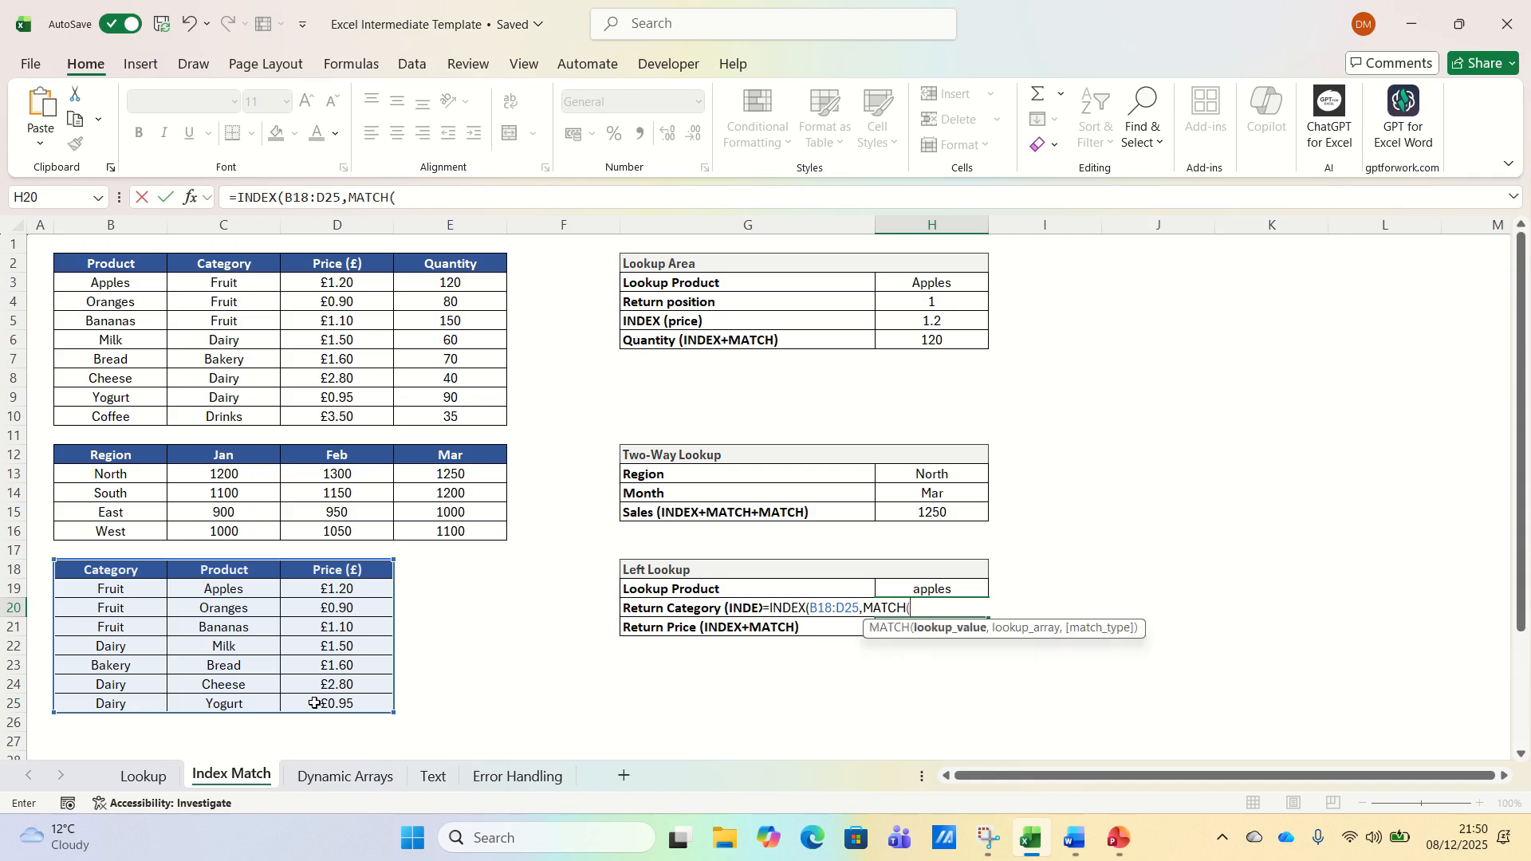
left_click(921, 586)
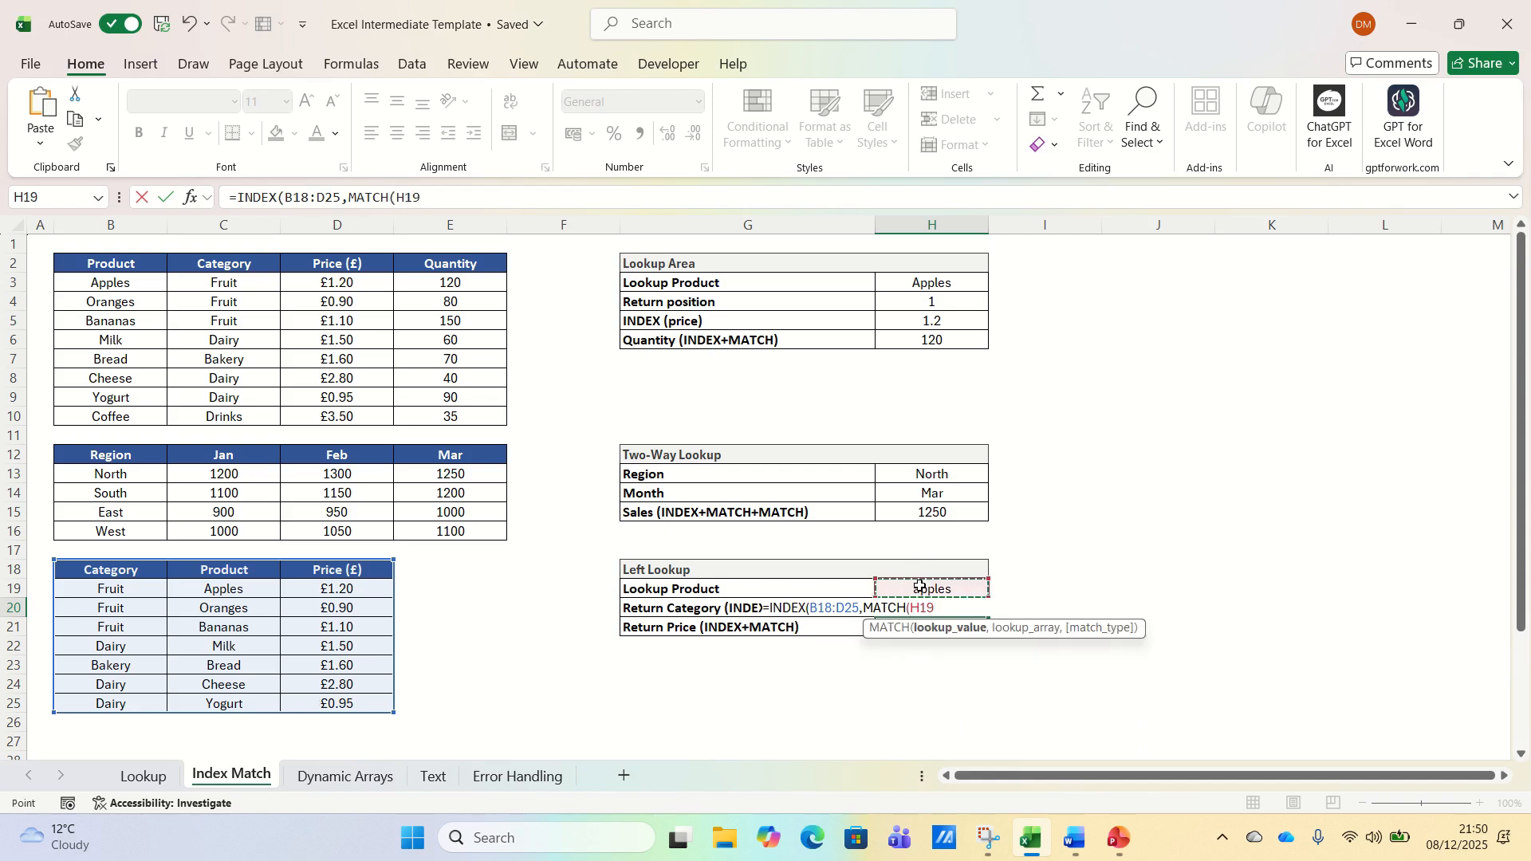
type(",")
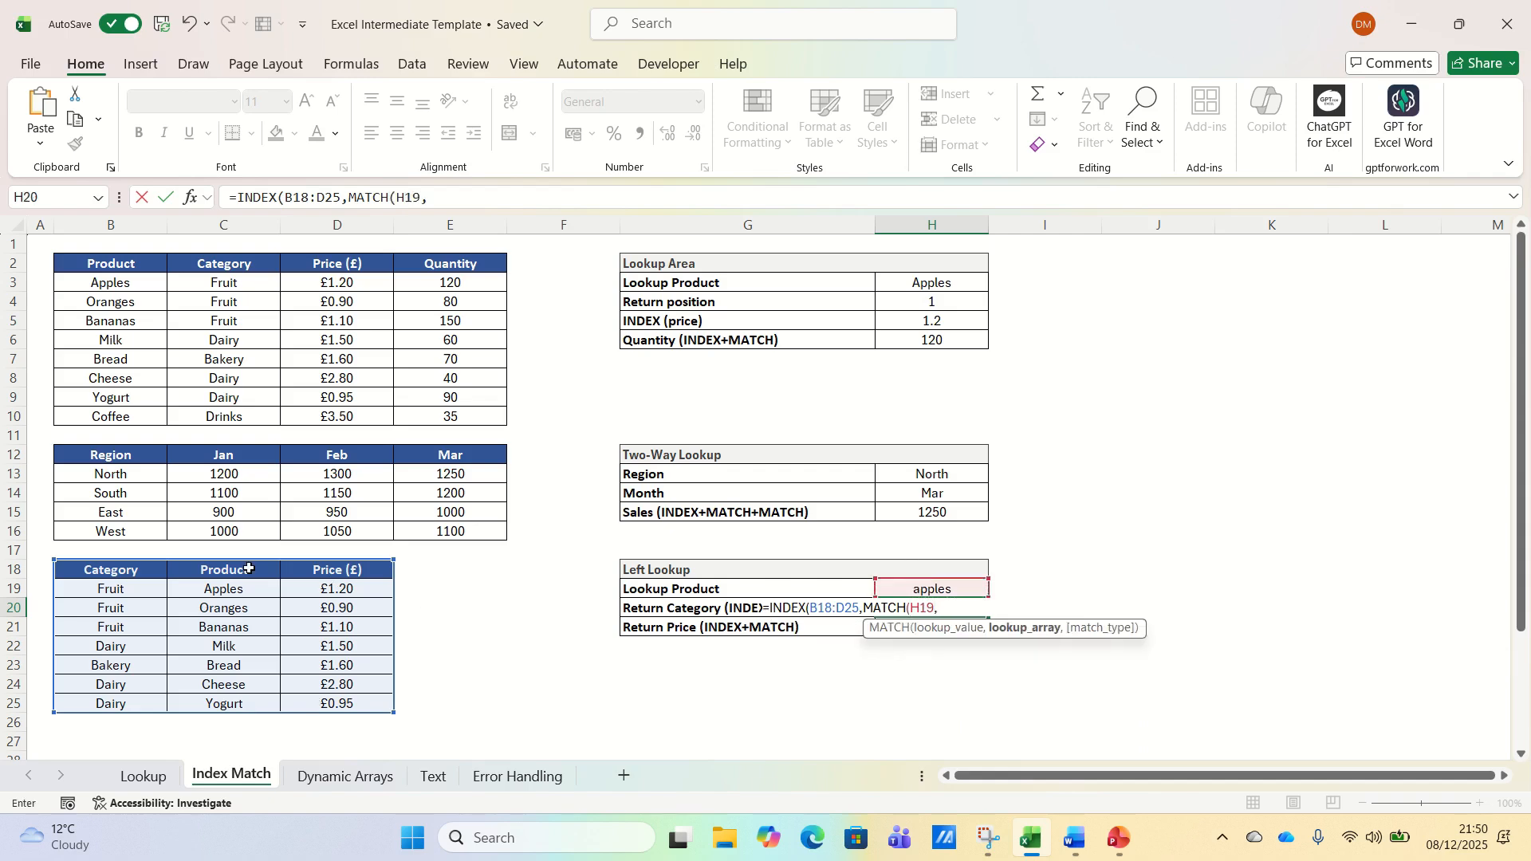
left_click_drag(248, 568, 254, 696)
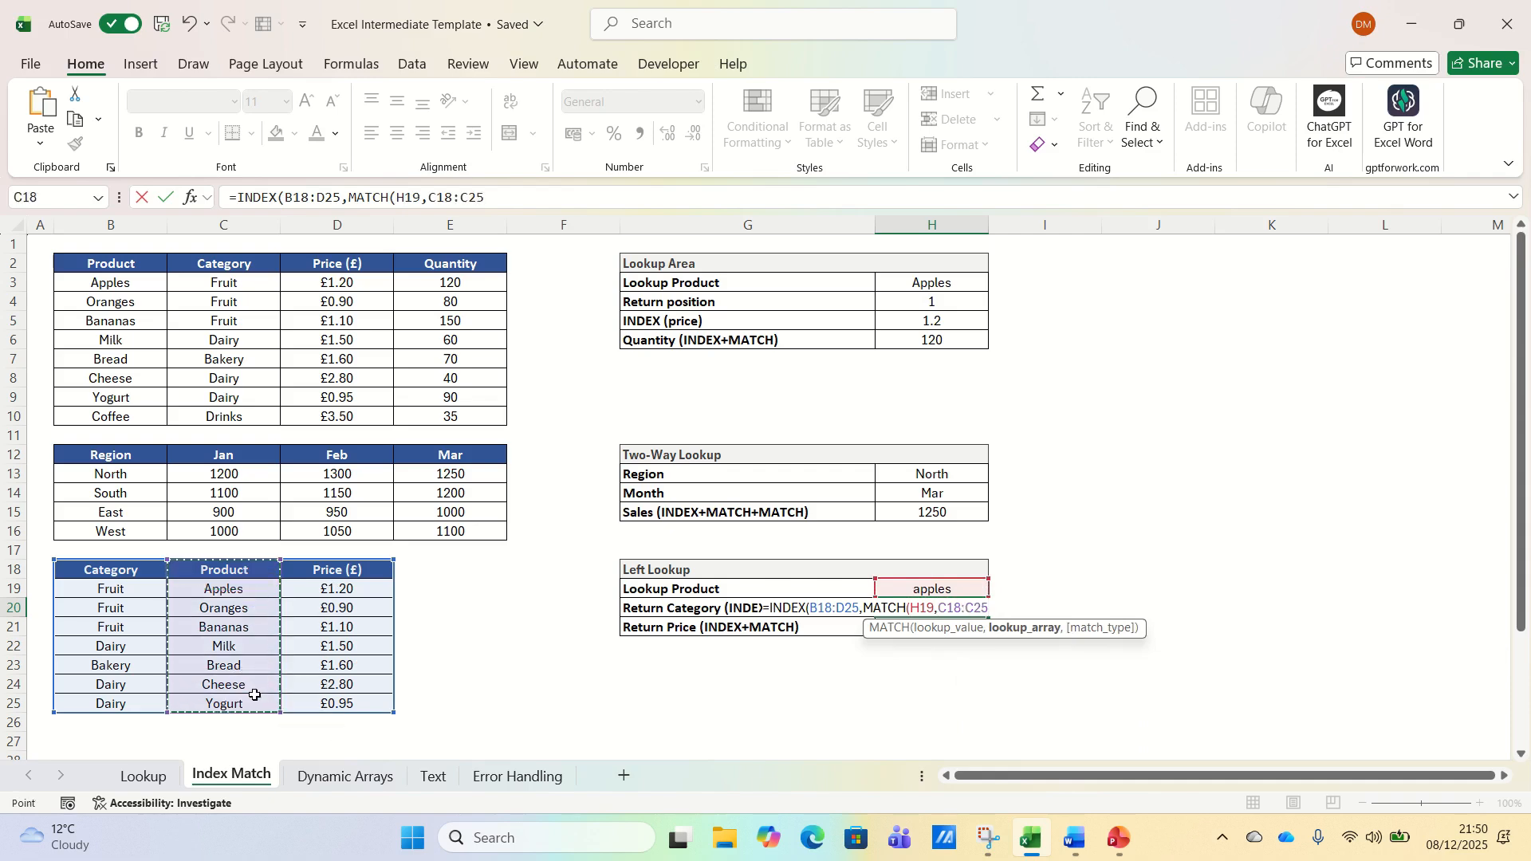
type("),1")
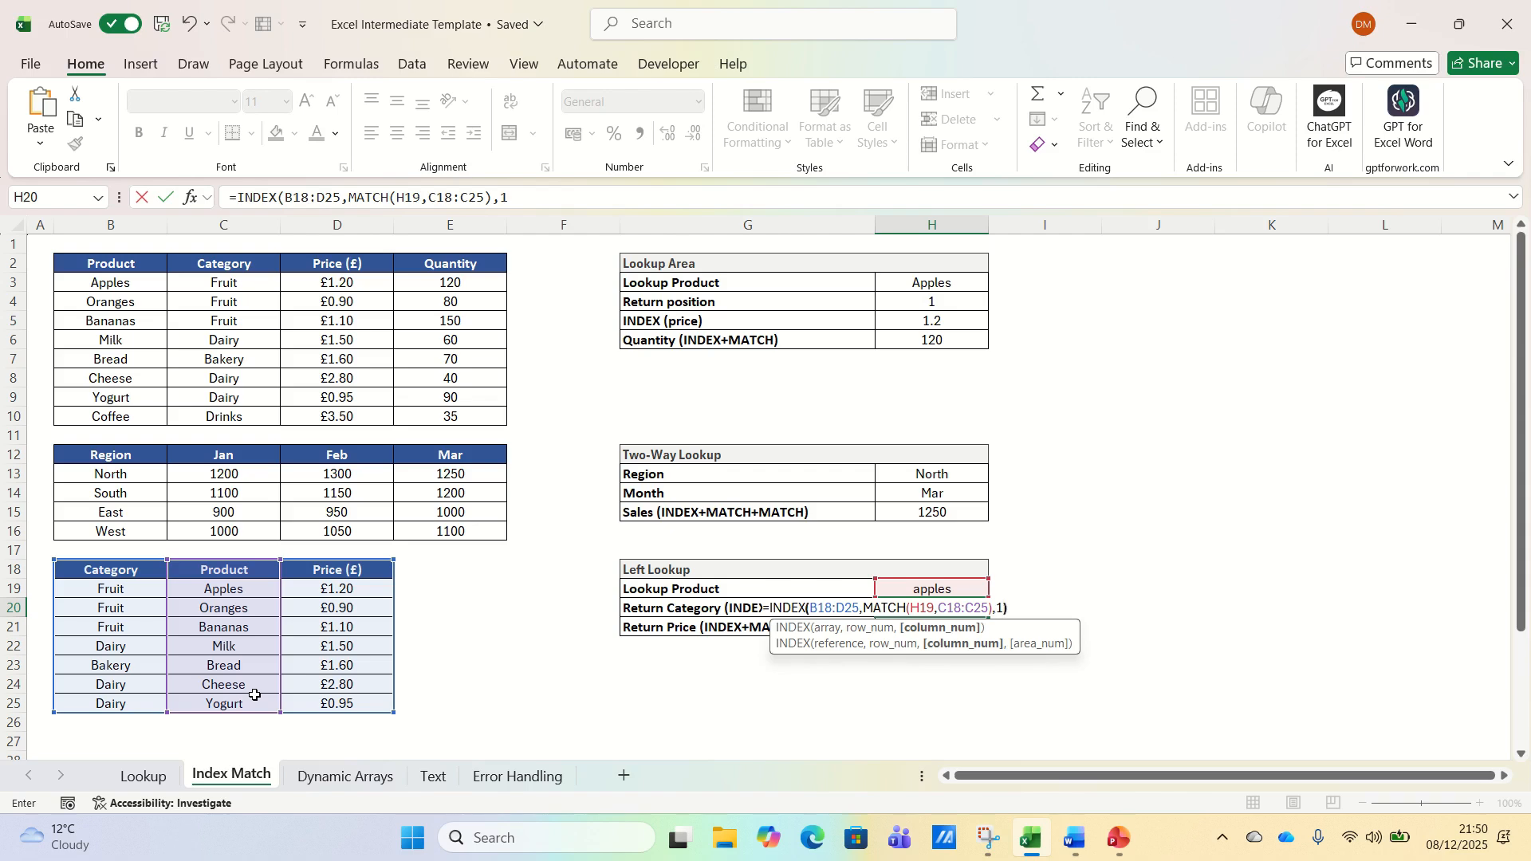
key("Return")
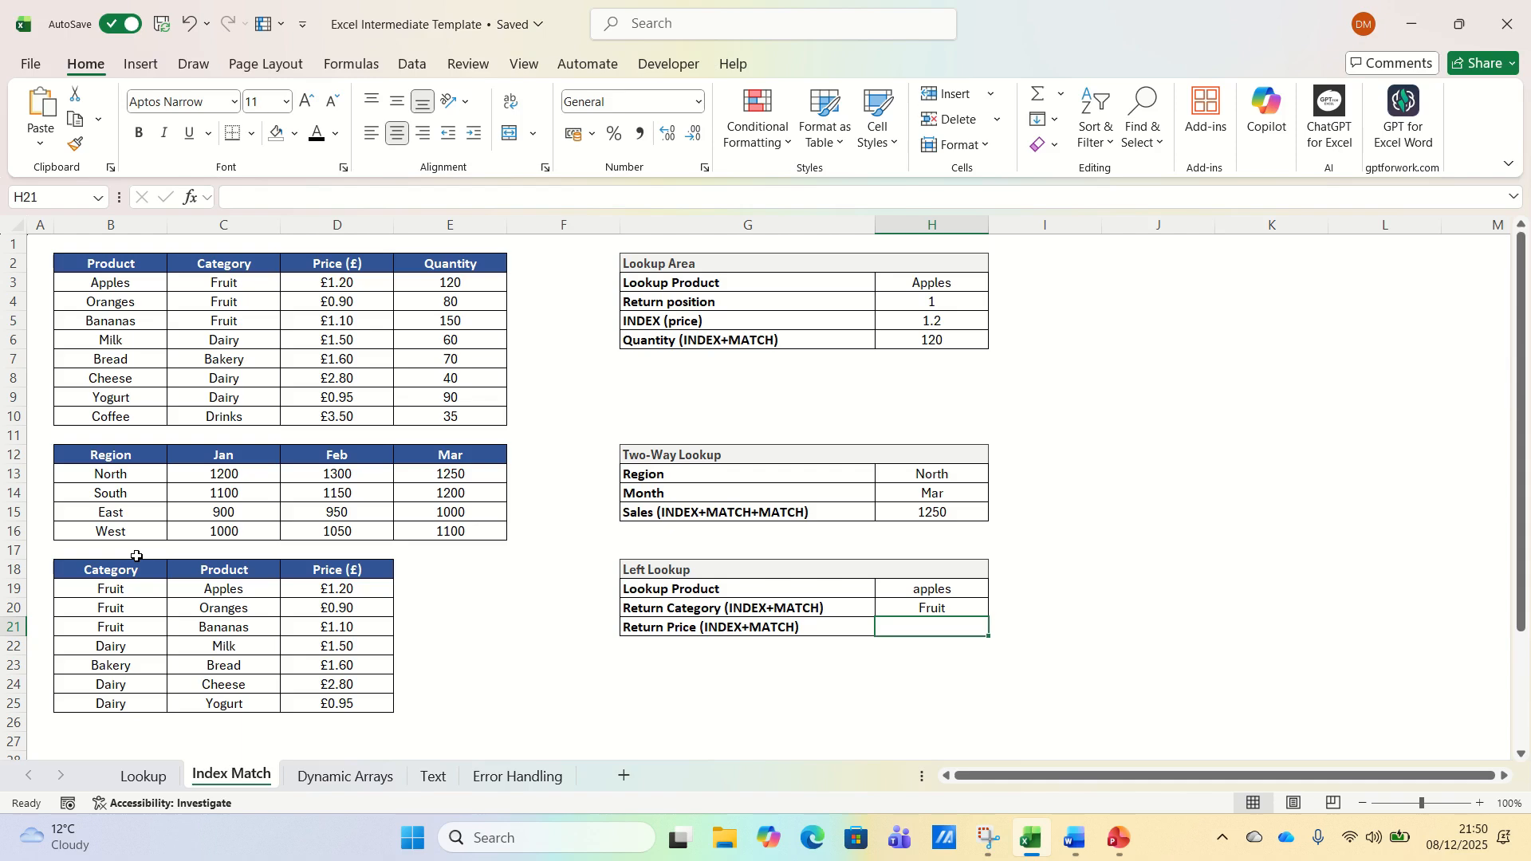
- Reuse the category formula's text in H21 to return the price, changing the column number to 3: =INDEX(B18:D25,MATCH(H19,C18:C25),3)
left_click(926, 606)
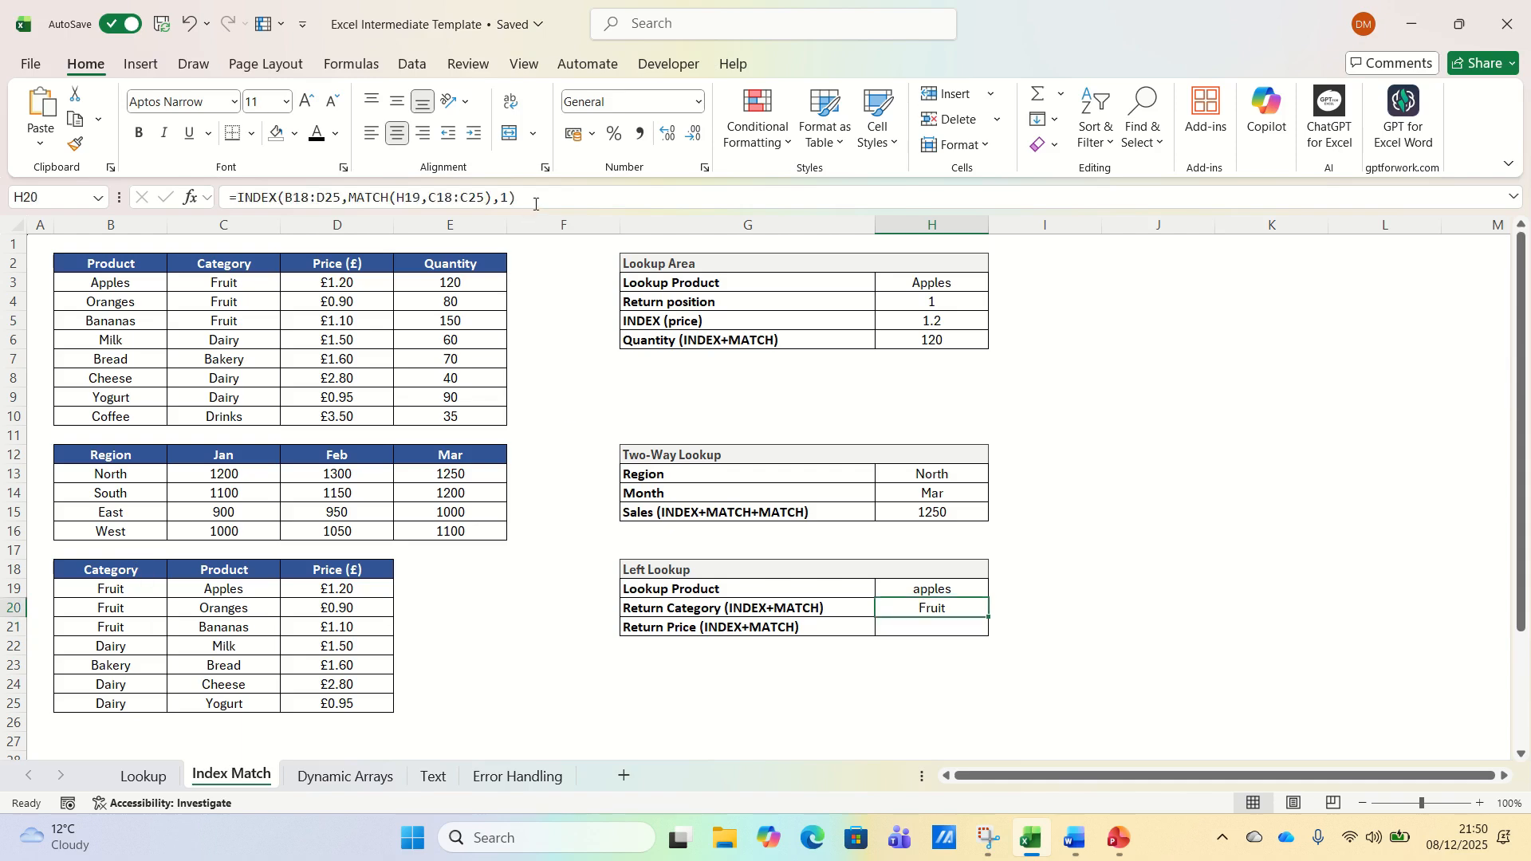
left_click_drag(535, 204, 227, 198)
key("ctrl+c")
key("Return")
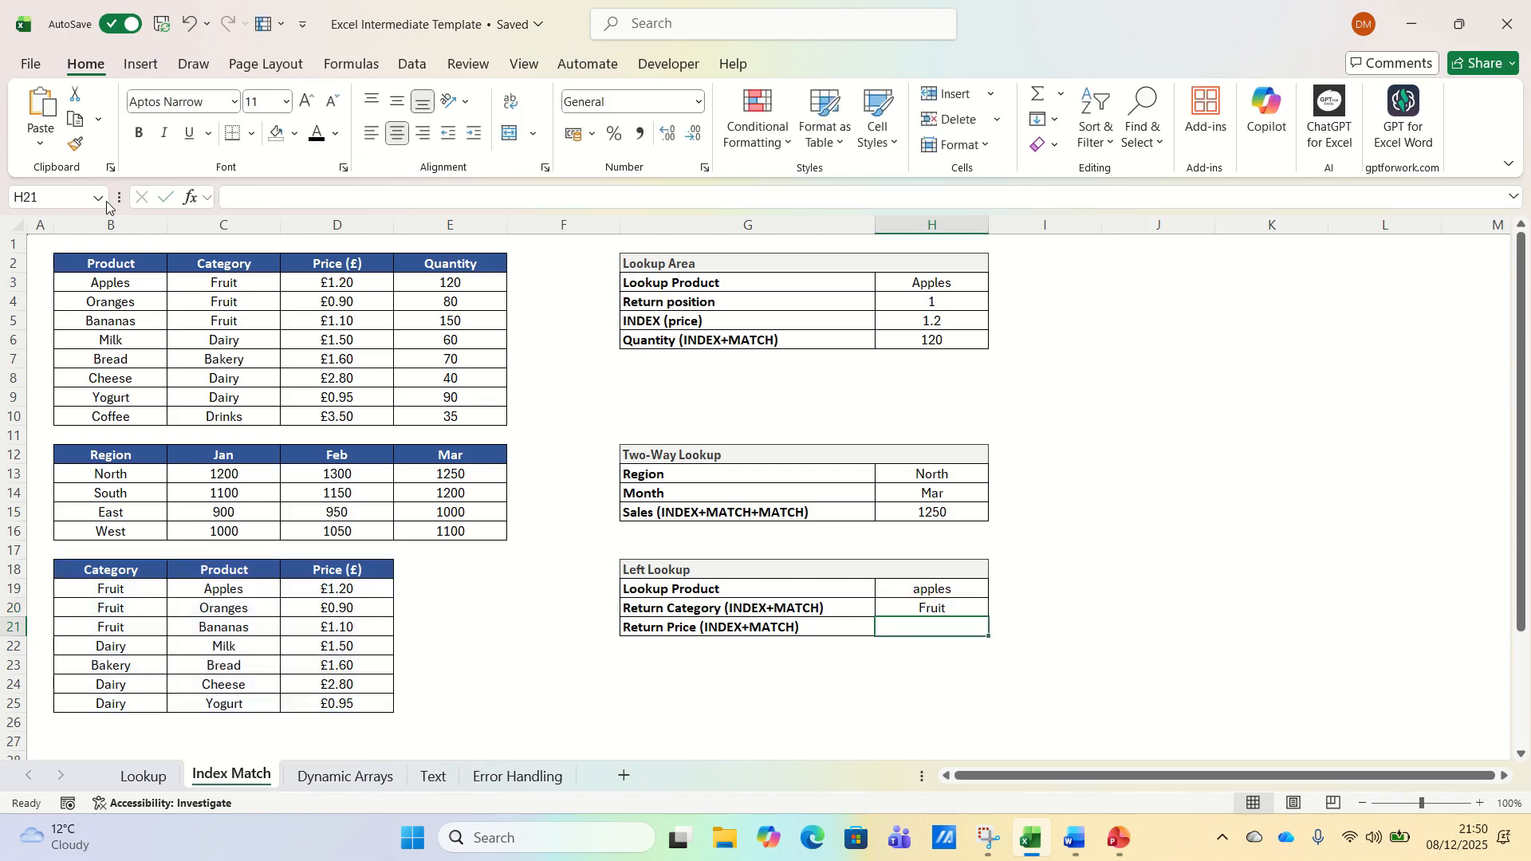
left_click(421, 197)
key("ctrl+v")
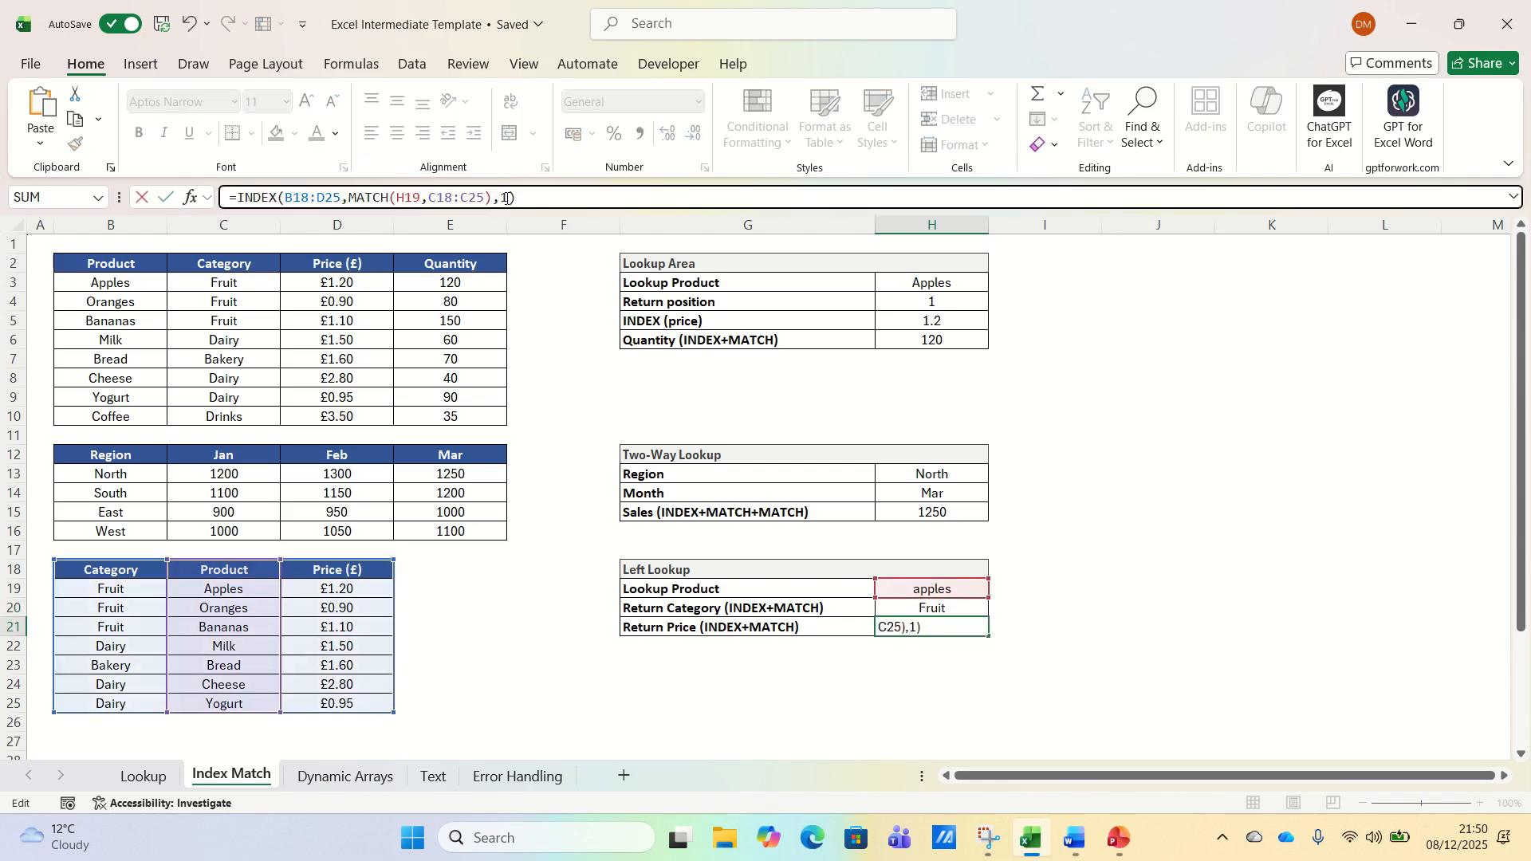
left_click(507, 198)
key("BackSpace")
type("3")
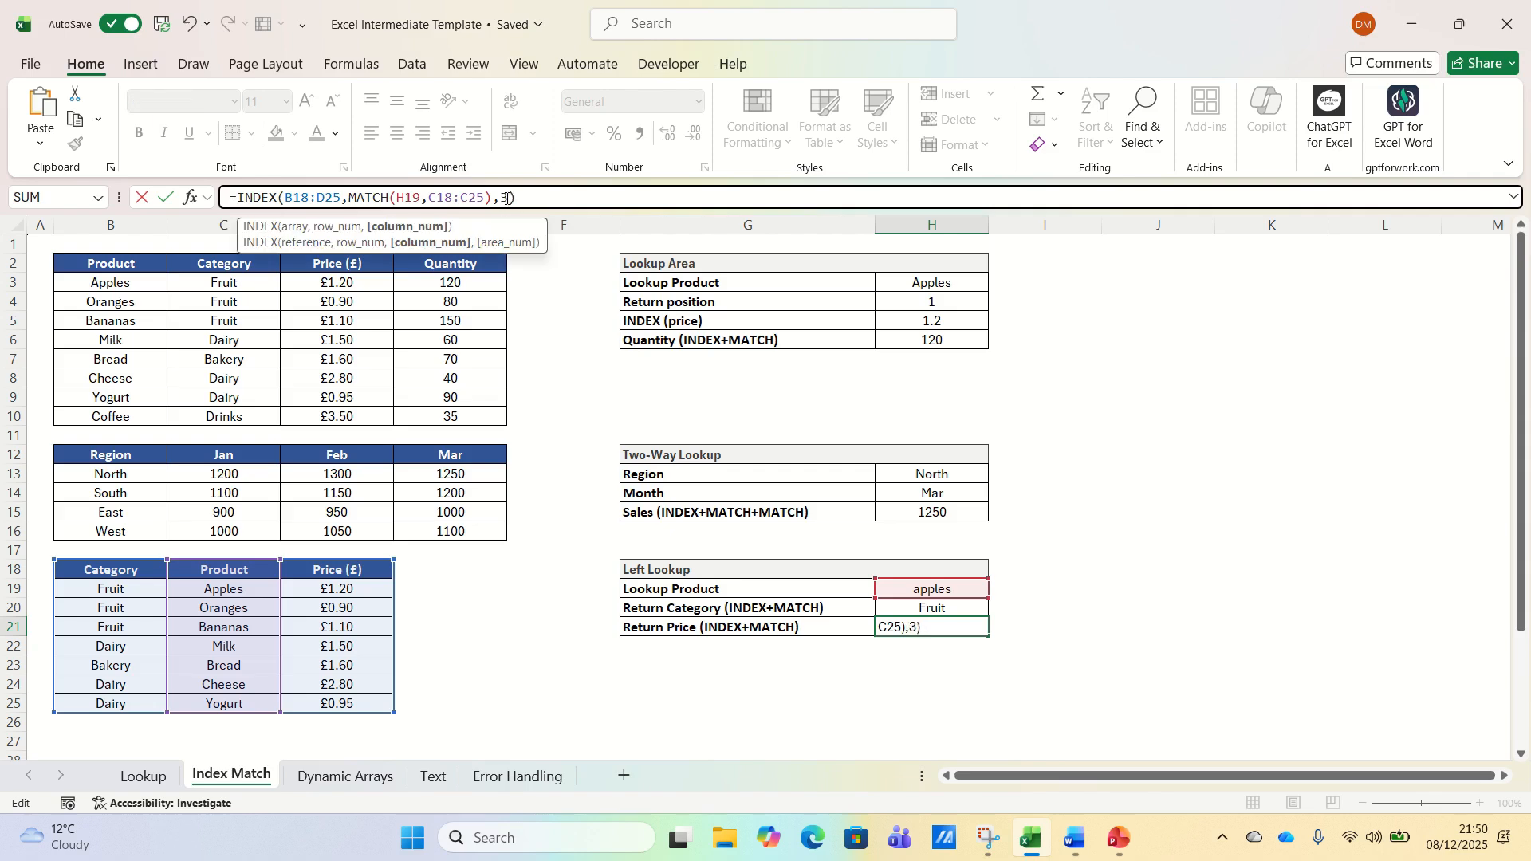
key("Return")
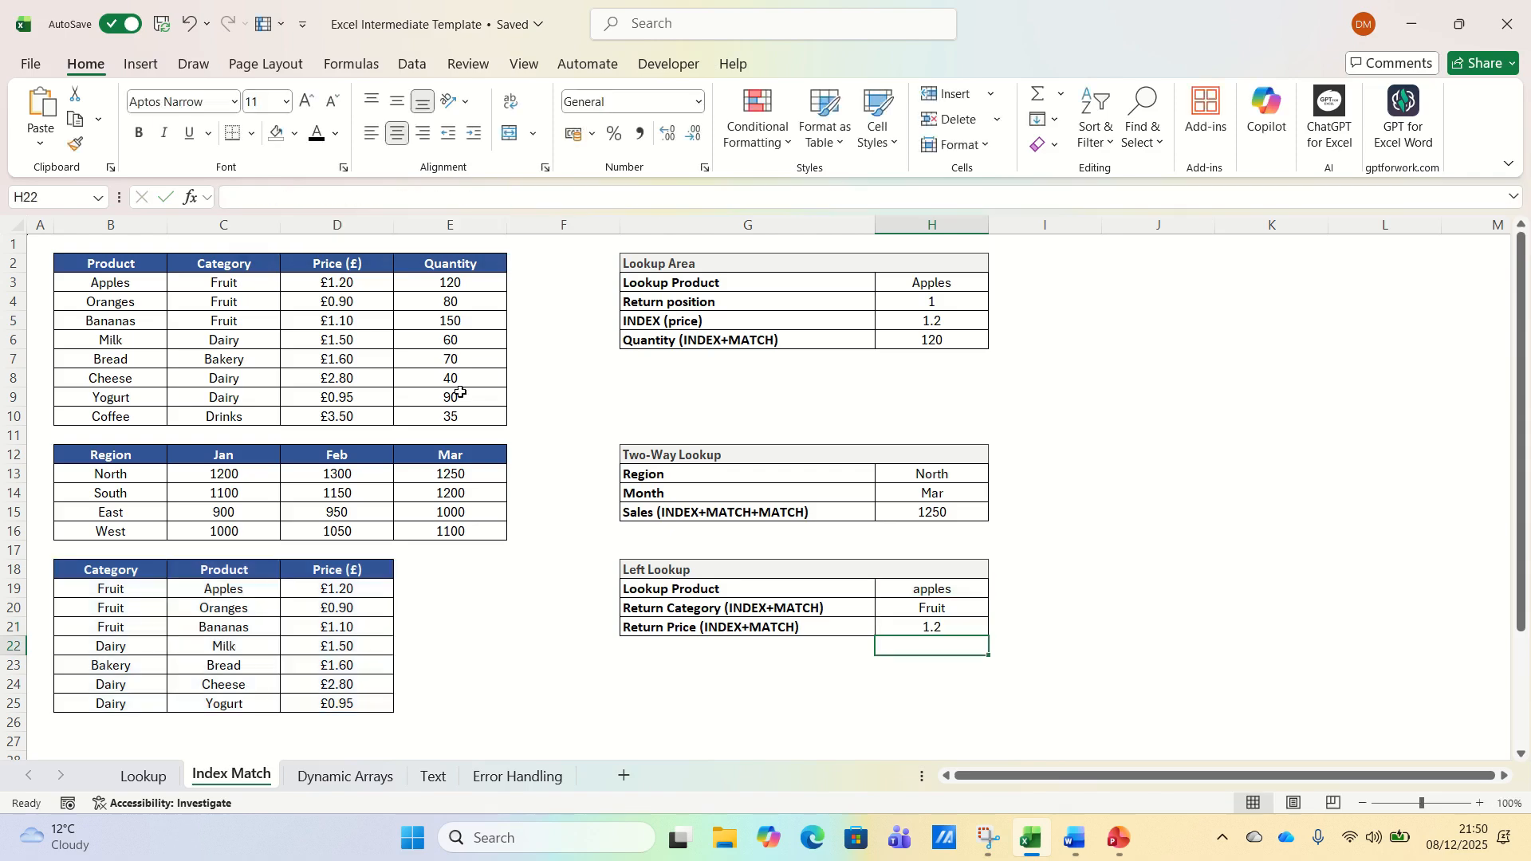